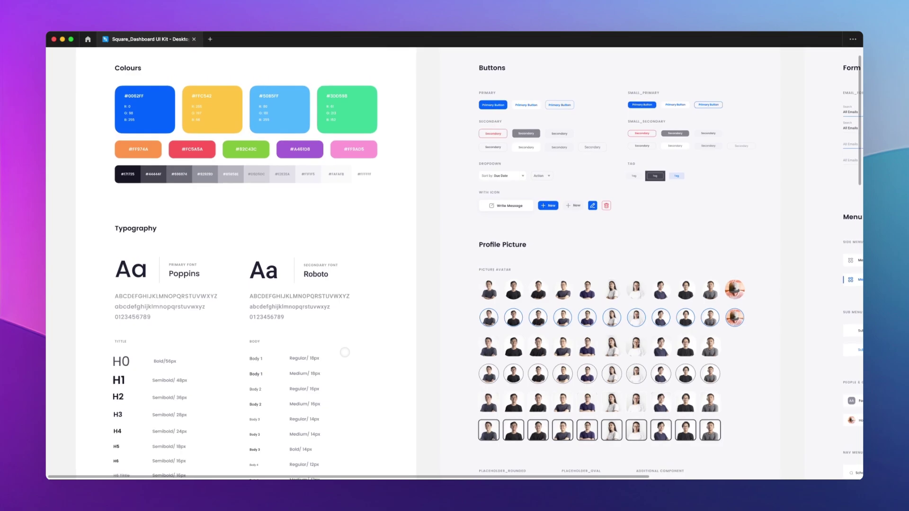
Copy the grey swatch row to a spot outside the Style 1 frame
scroll(345, 353, right, 5)
scroll(345, 353, up, 1)
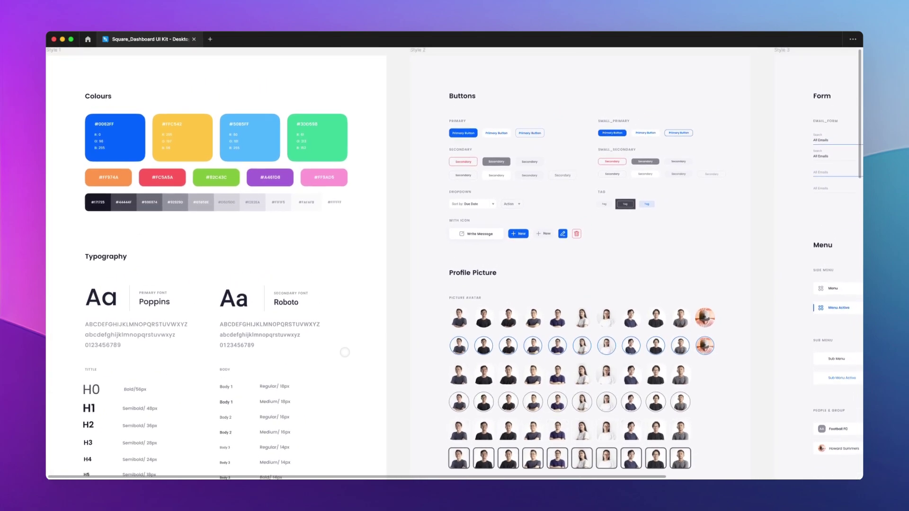
scroll(345, 352, right, 4)
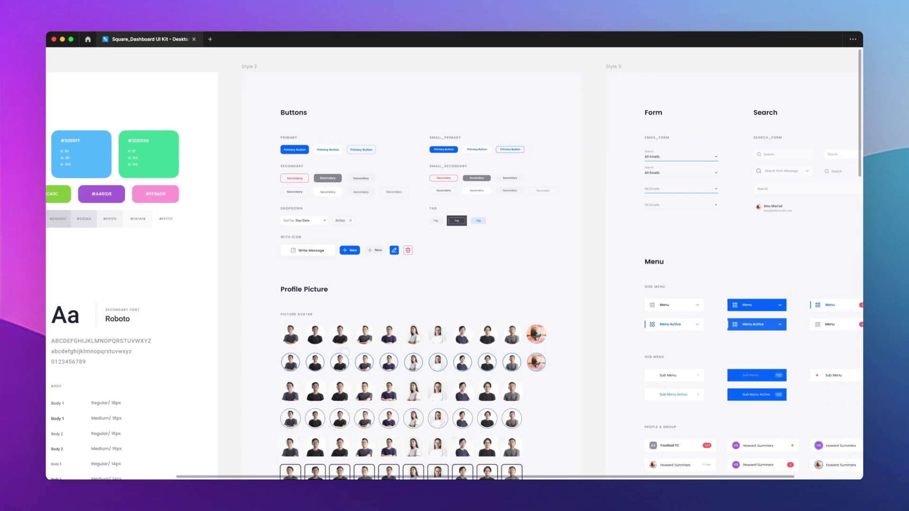
scroll(345, 353, down, 5)
scroll(345, 352, right, 1)
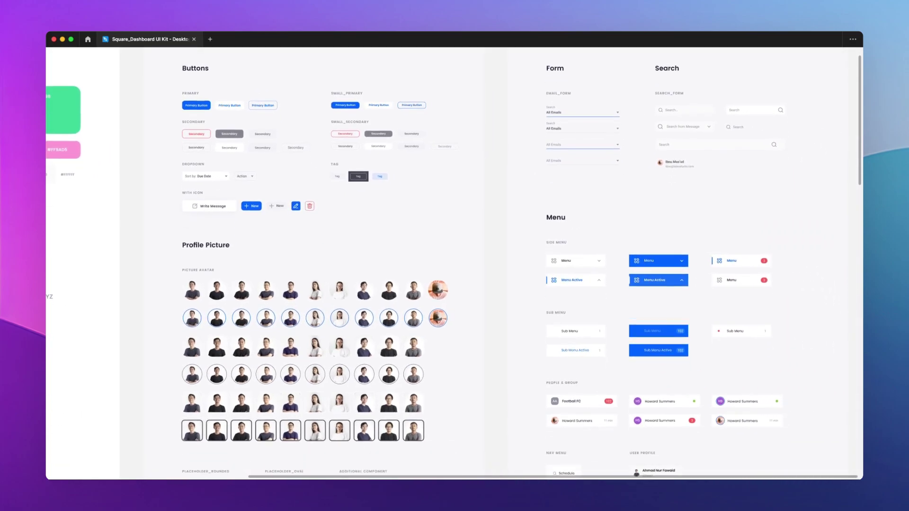
scroll(345, 352, down, 1)
scroll(345, 353, left, 1)
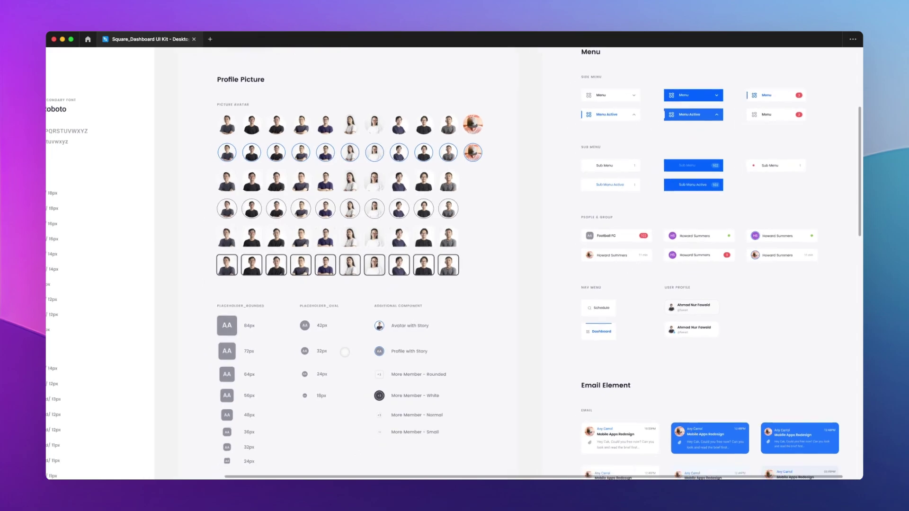
scroll(345, 353, down, 2)
scroll(345, 353, left, 7)
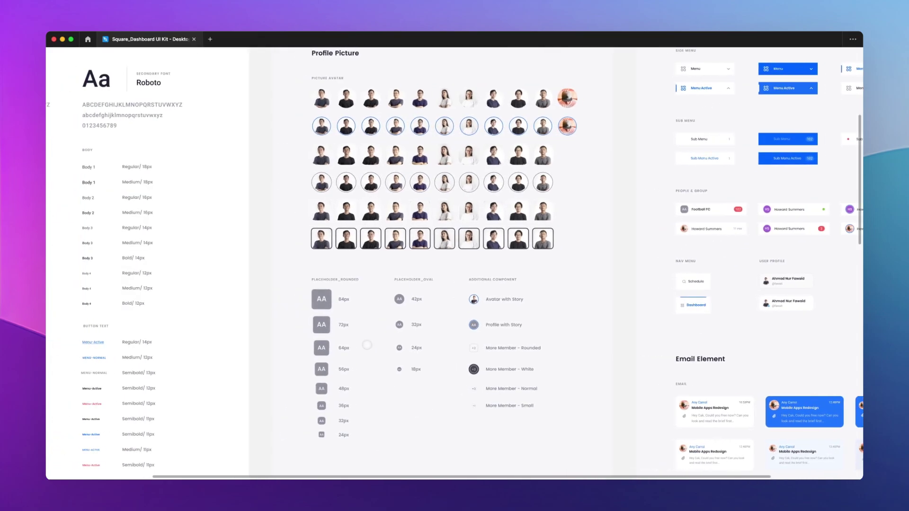
scroll(367, 345, up, 1)
scroll(367, 345, left, 2)
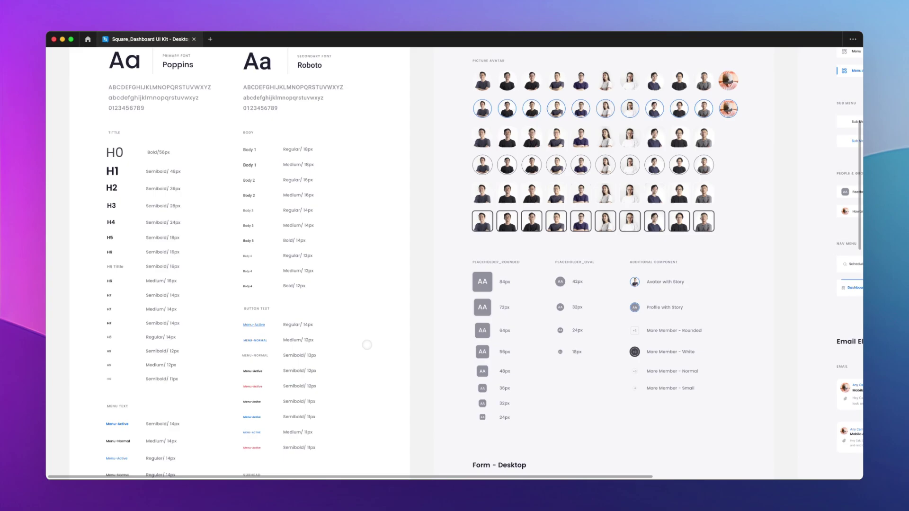
scroll(367, 345, up, 2)
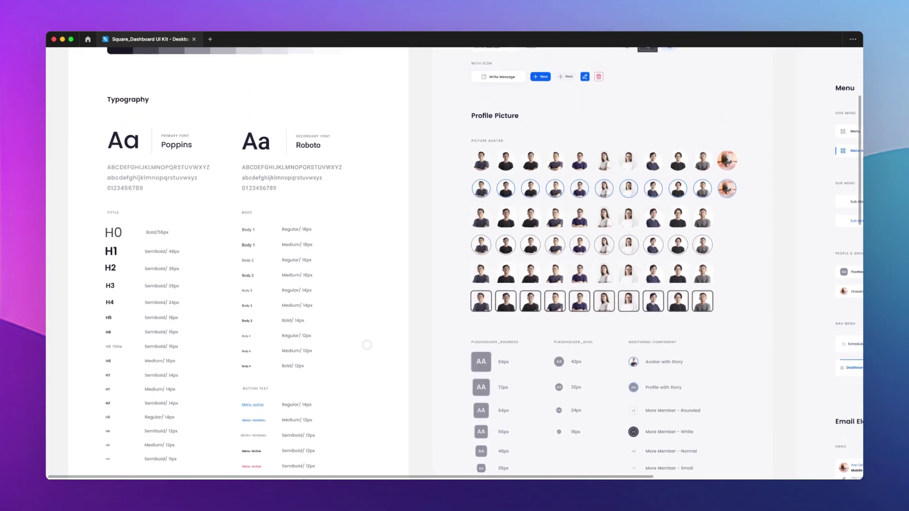
scroll(367, 344, up, 4)
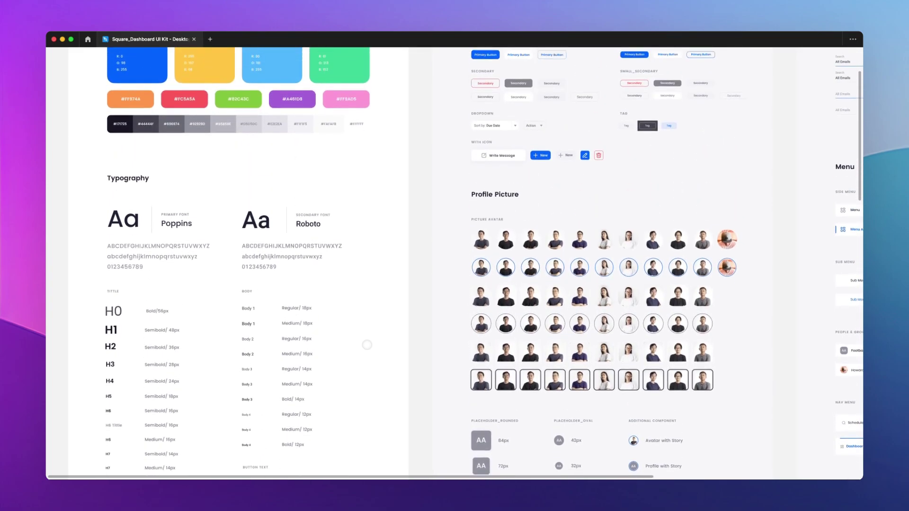
ctrl+scroll(367, 345, down, 1)
ctrl+scroll(367, 344, down, 2)
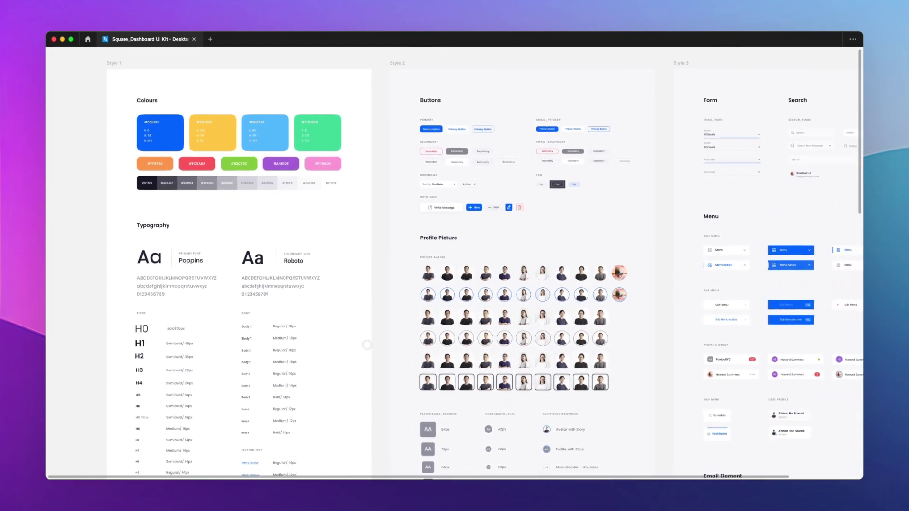
ctrl+scroll(367, 339, down, 2)
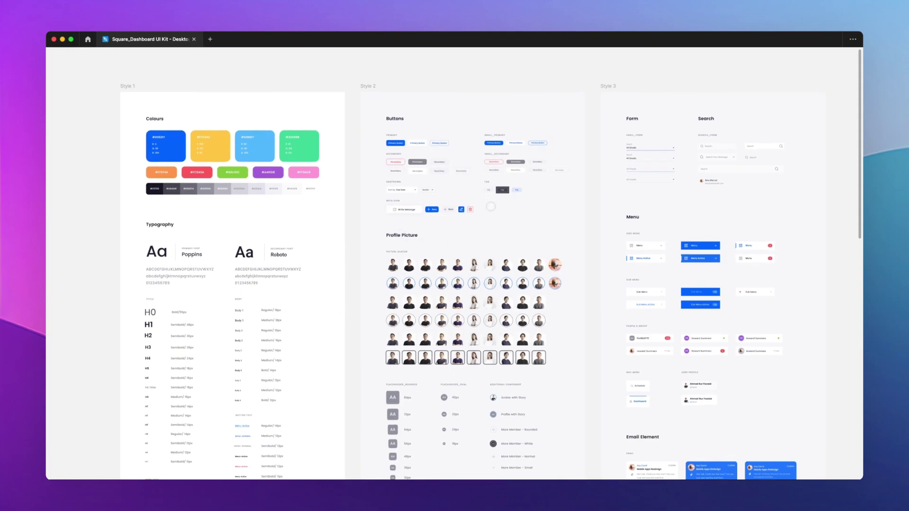
scroll(491, 207, down, 1)
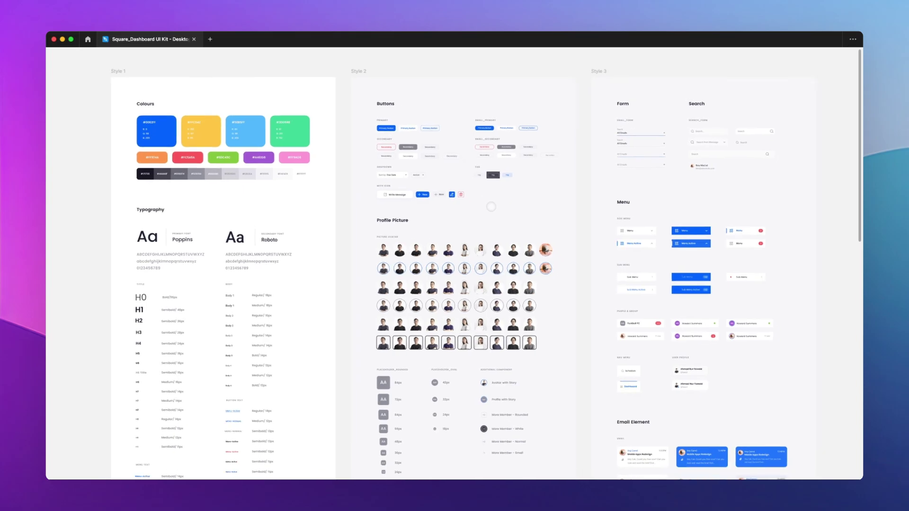
scroll(354, 233, down, 1)
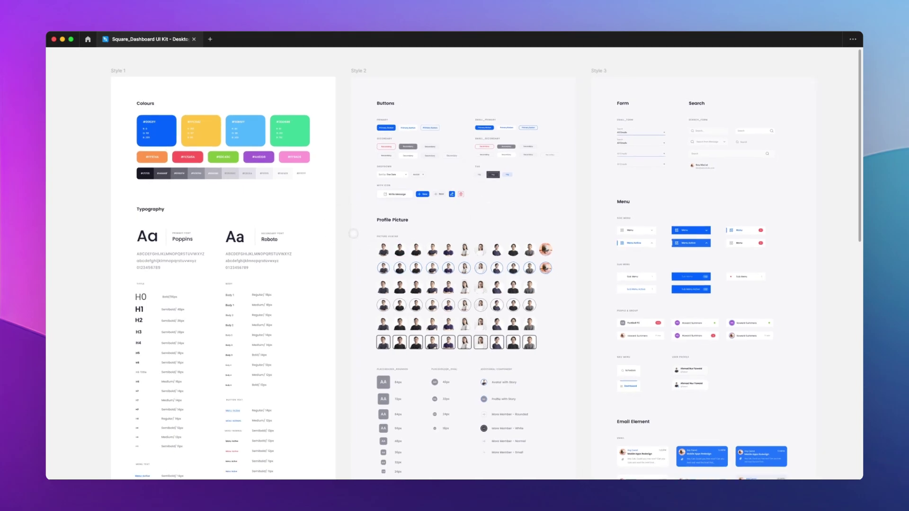
scroll(351, 234, down, 1)
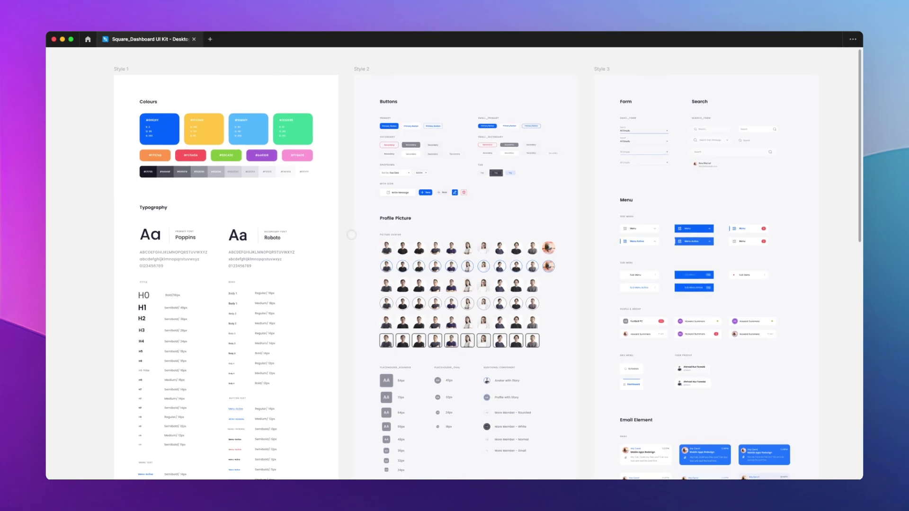
scroll(352, 234, right, 3)
scroll(351, 234, down, 1)
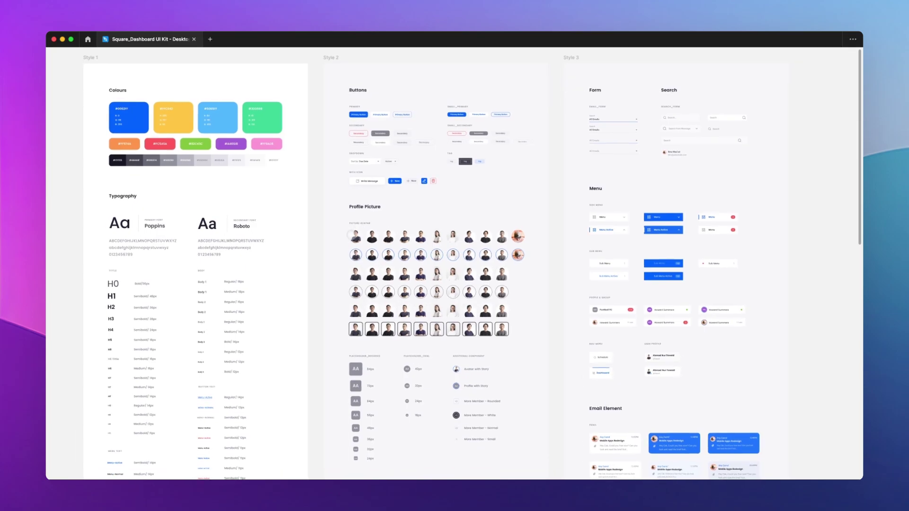
scroll(351, 235, down, 5)
scroll(352, 234, left, 3)
scroll(352, 234, down, 1)
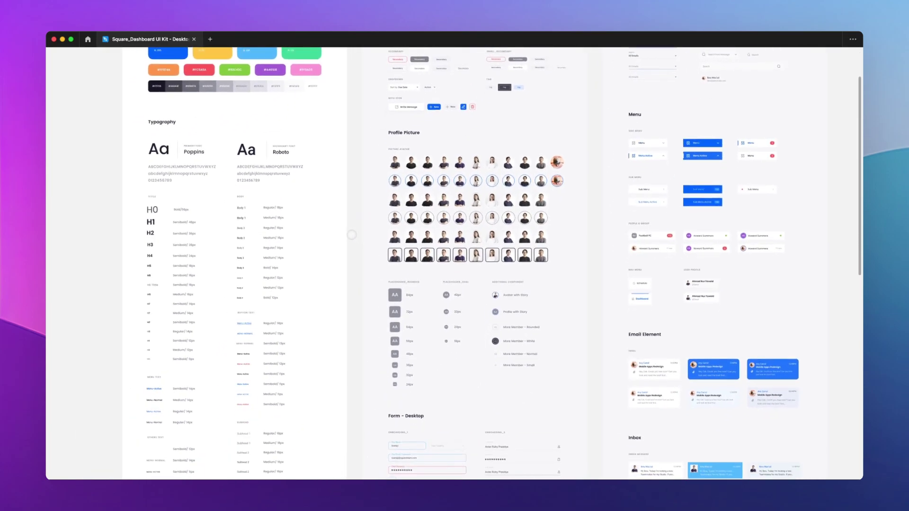
ctrl+scroll(351, 234, up, 5)
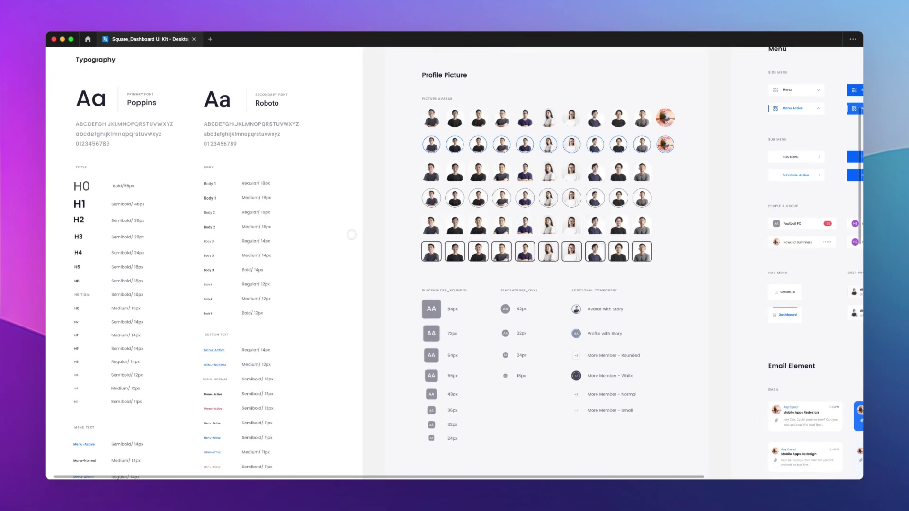
scroll(351, 235, down, 2)
scroll(351, 234, left, 3)
scroll(352, 235, up, 4)
scroll(352, 235, left, 1)
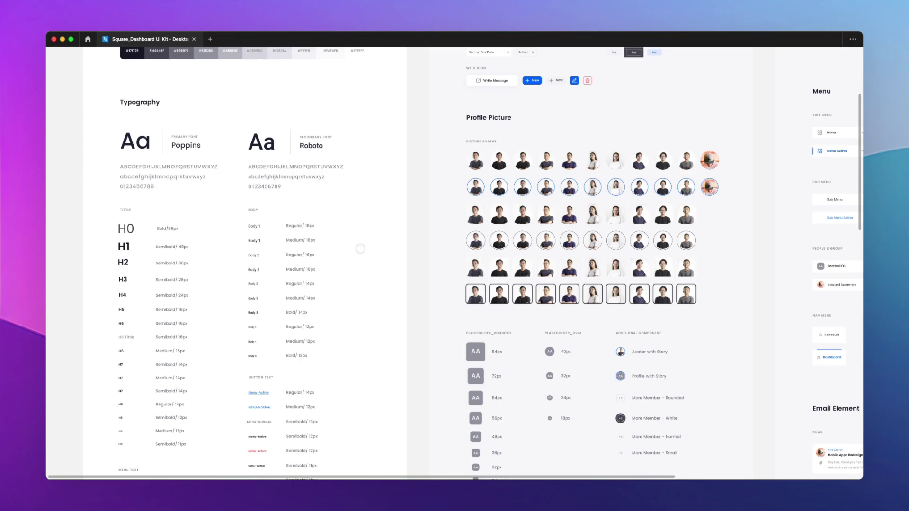
scroll(361, 248, up, 5)
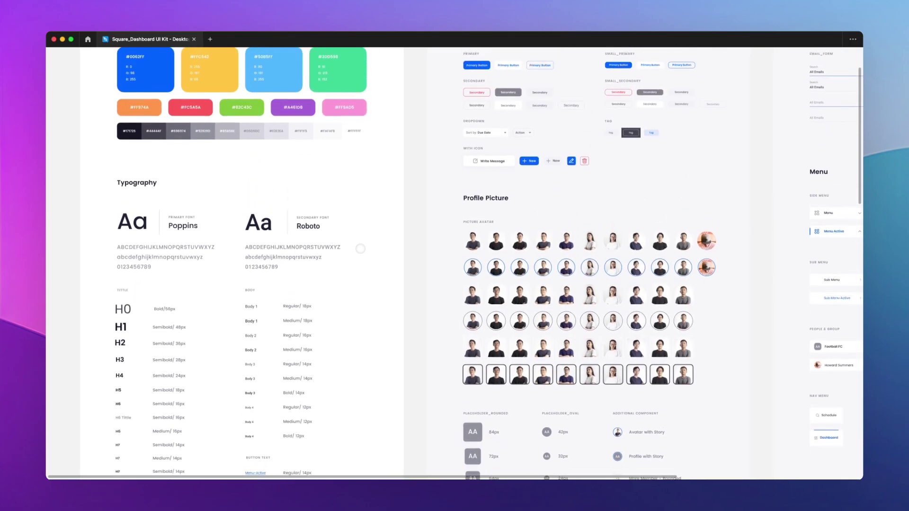
scroll(360, 249, up, 5)
scroll(361, 249, right, 1)
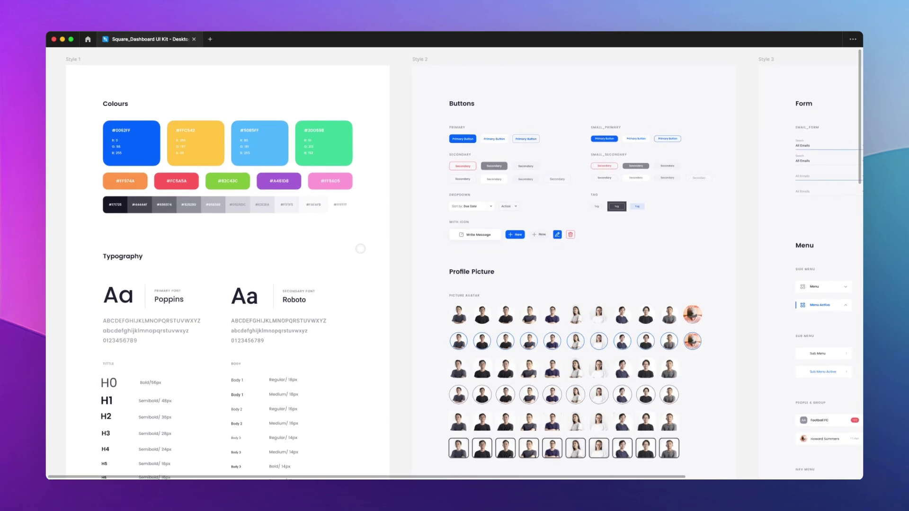
scroll(360, 249, down, 1)
scroll(360, 249, left, 1)
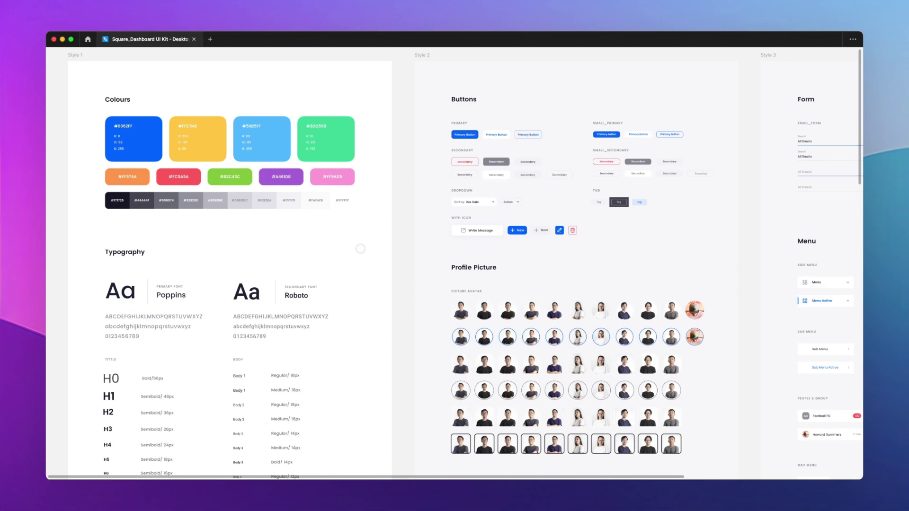
scroll(360, 249, right, 3)
scroll(360, 249, right, 2)
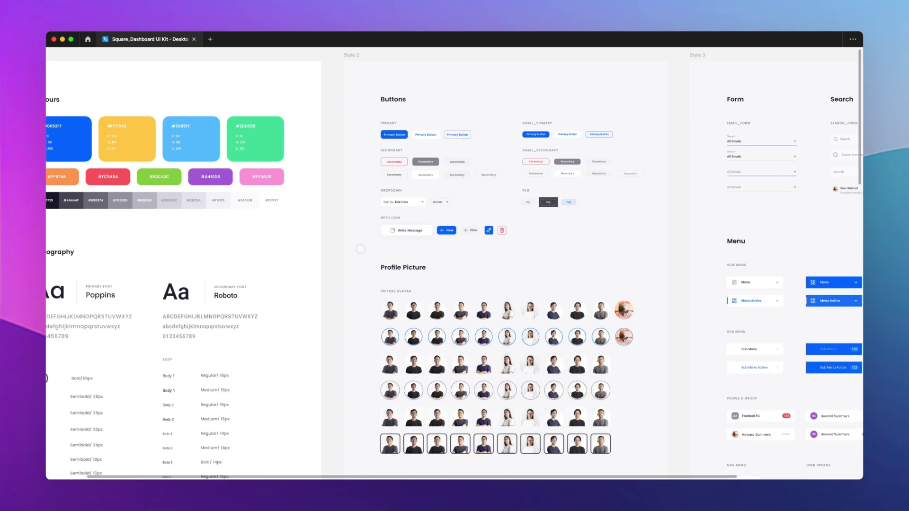
scroll(361, 249, right, 3)
ctrl+scroll(360, 249, down, 2)
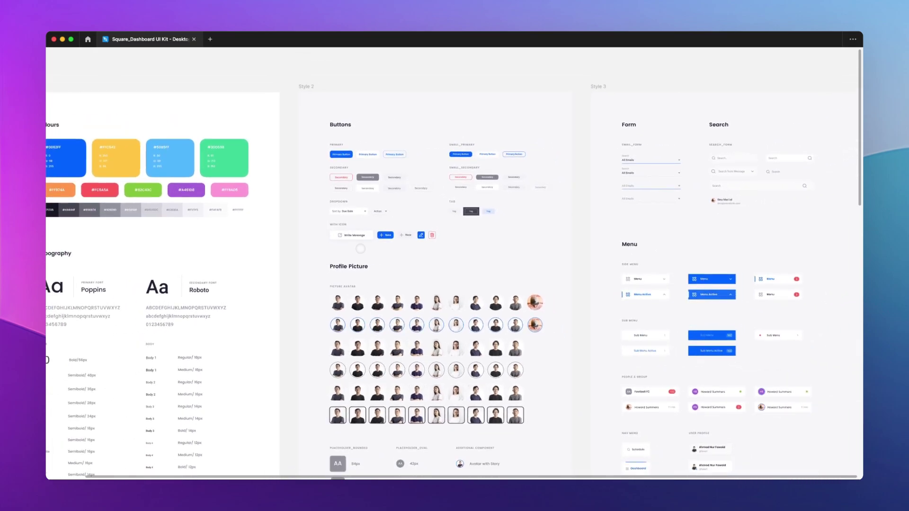
scroll(361, 248, down, 6)
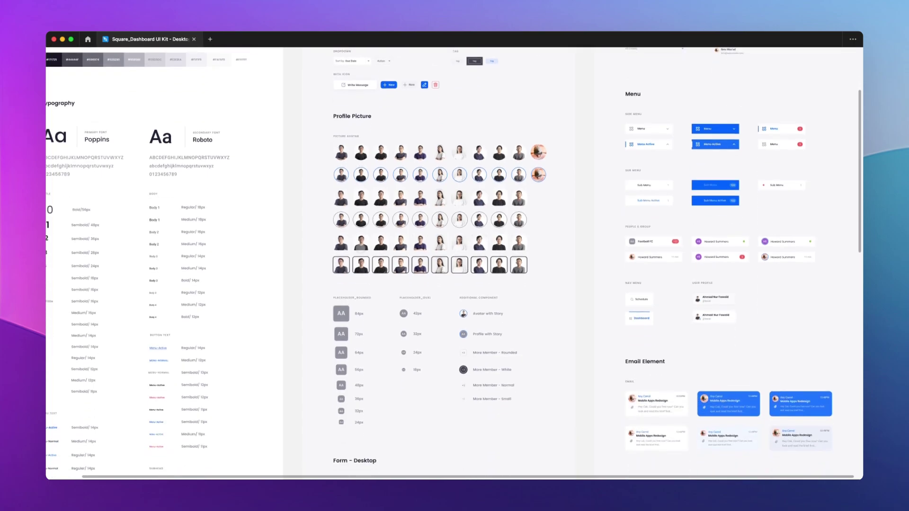
scroll(454, 264, down, 1)
scroll(454, 263, left, 1)
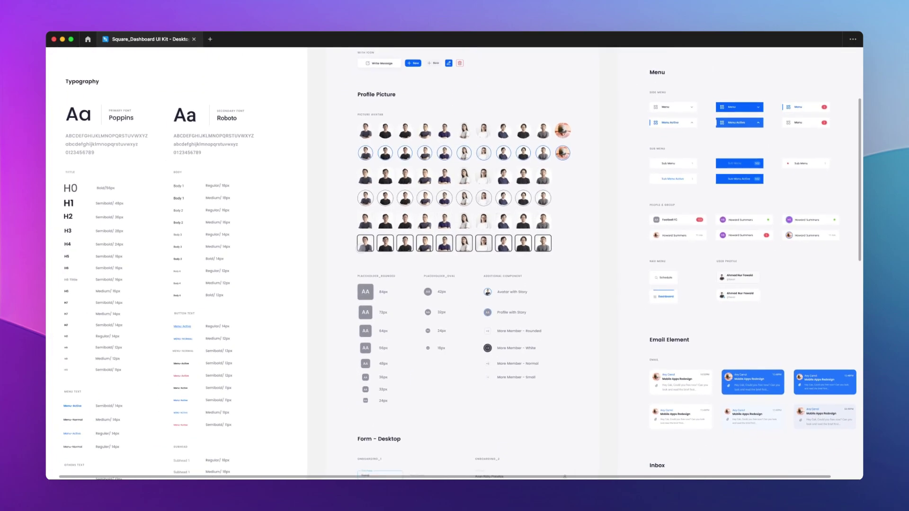
scroll(361, 249, left, 4)
ctrl+scroll(360, 249, up, 2)
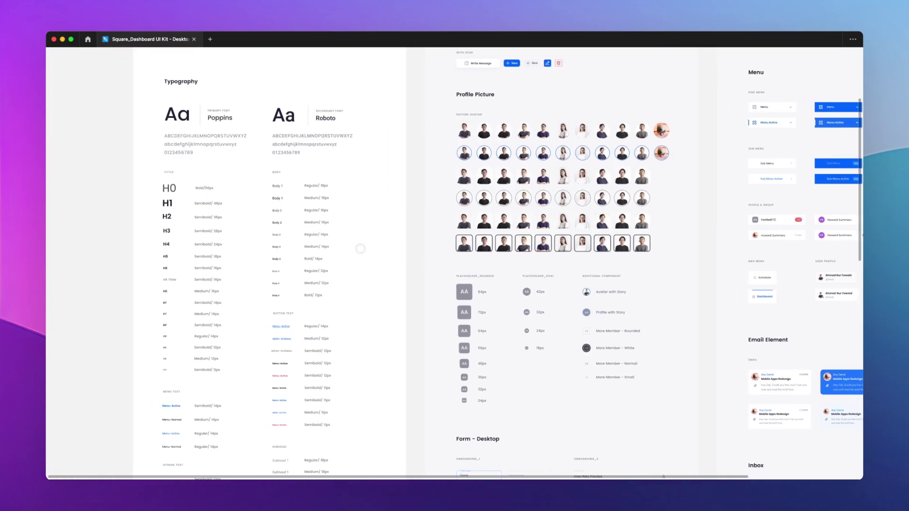
scroll(360, 248, up, 7)
scroll(361, 248, left, 3)
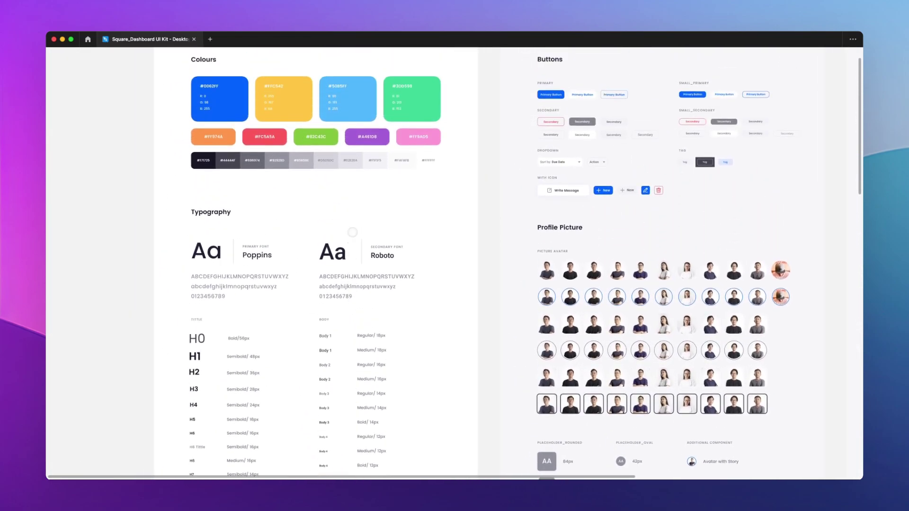
ctrl+scroll(353, 232, up, 5)
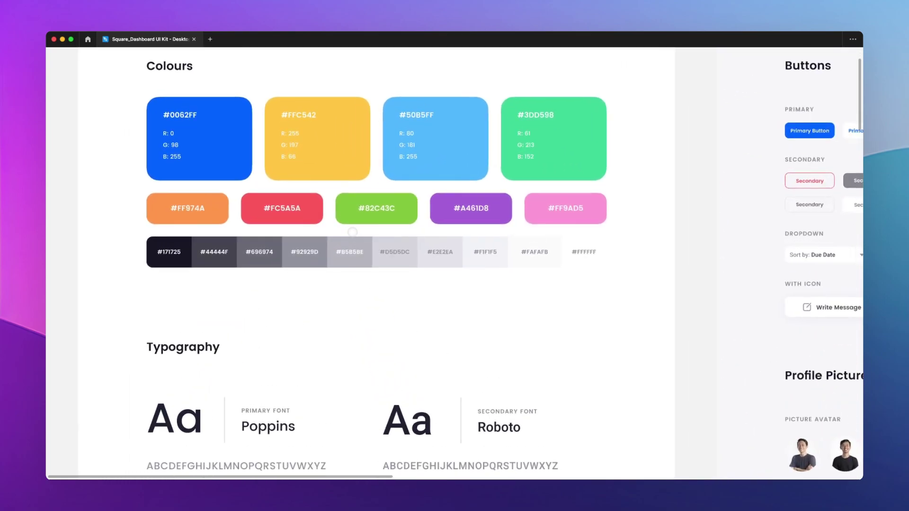
ctrl+scroll(353, 232, down, 3)
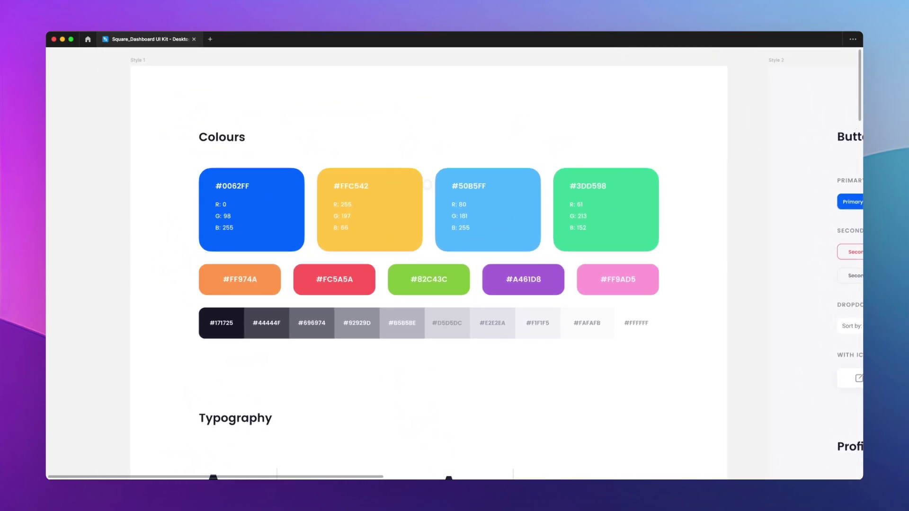
scroll(427, 199, down, 5)
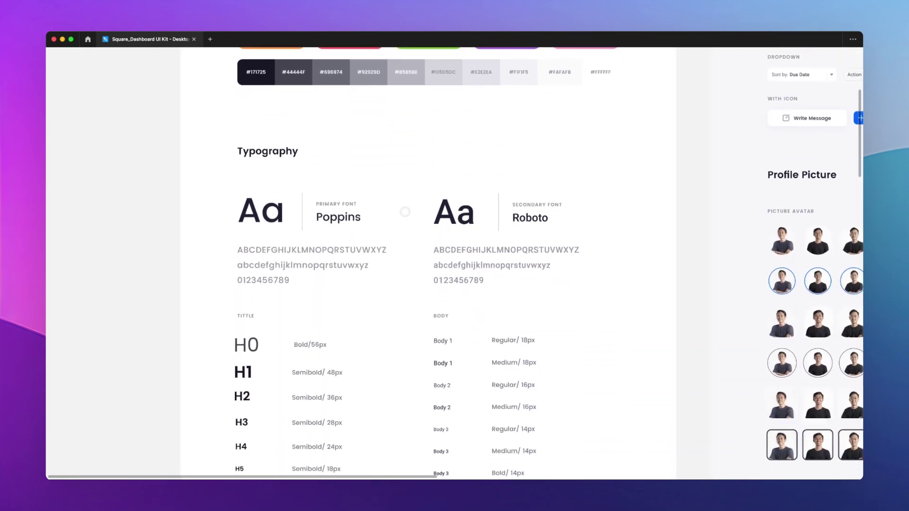
ctrl+scroll(406, 209, down, 3)
scroll(408, 209, up, 3)
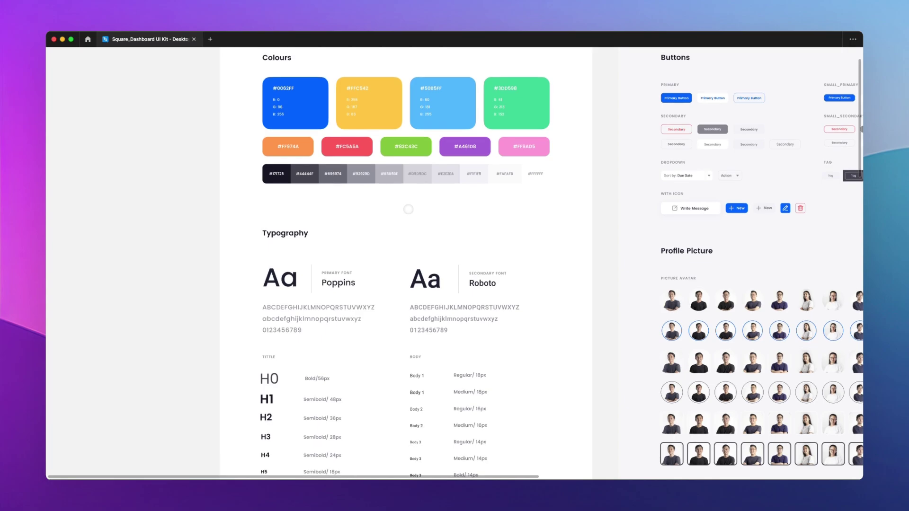
scroll(409, 208, up, 3)
scroll(407, 211, up, 3)
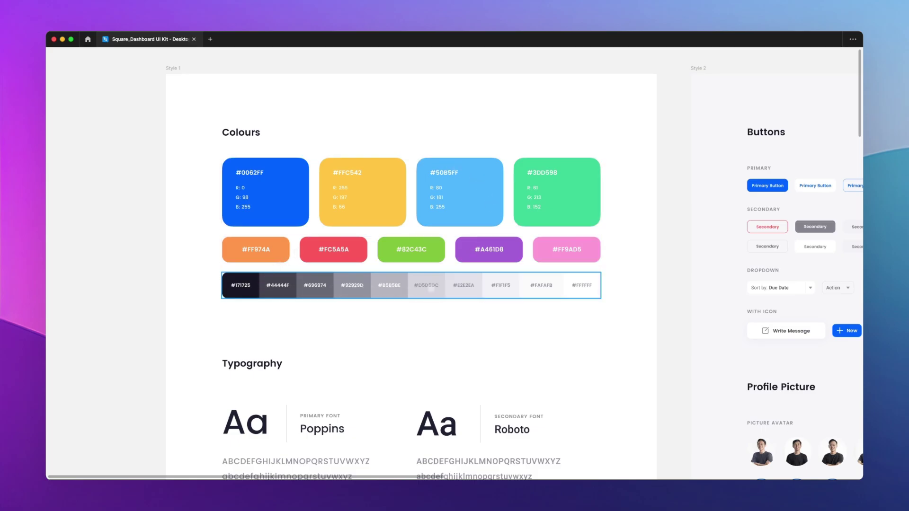
scroll(432, 285, down, 5)
drag(446, 268, 92, 152)
Duplicate the copied row just below itself, then repeat to stack more evenly spaced rows
scroll(92, 151, left, 5)
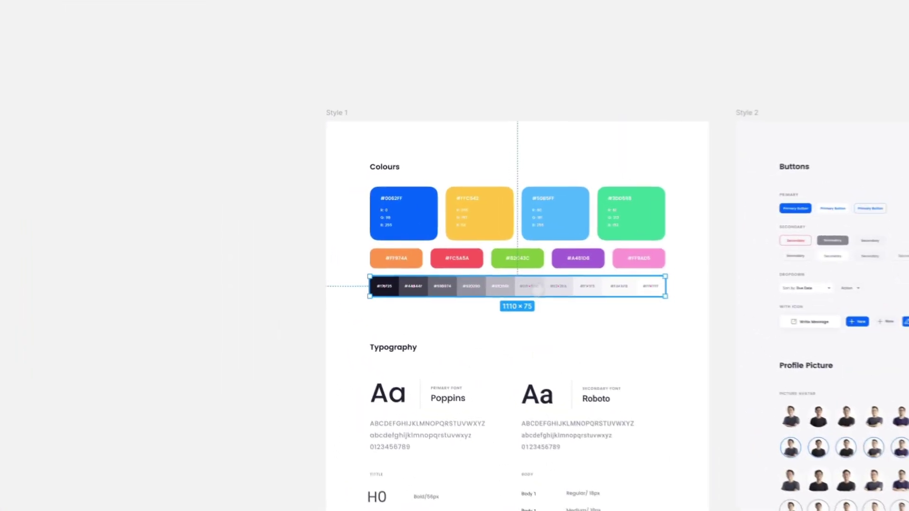
scroll(387, 195, left, 5)
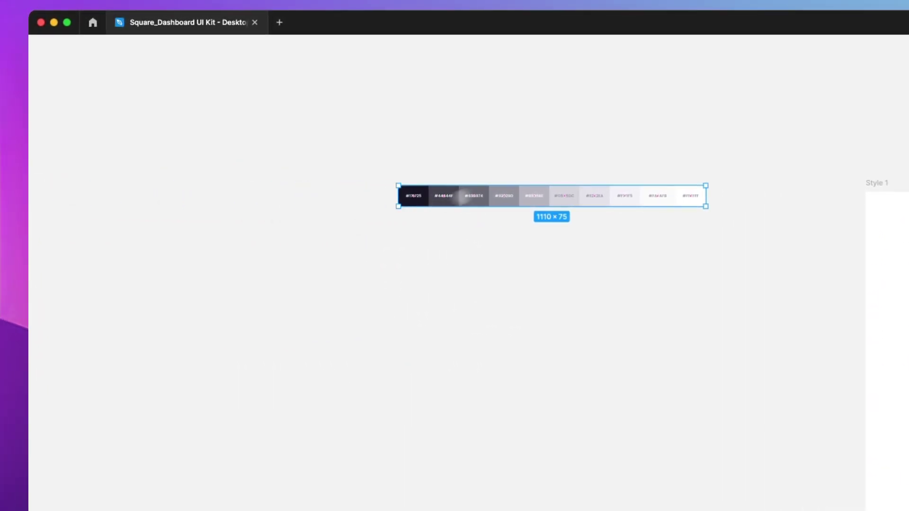
scroll(387, 195, up, 3)
drag(390, 195, 425, 233)
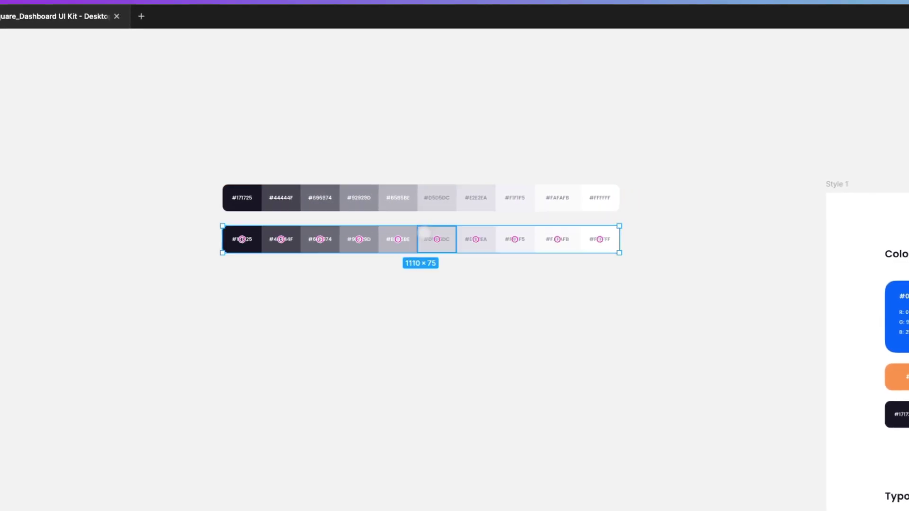
key(ctrl+d)
key(ctrl+d)
key(ctrl+d)
key(ctrl+d)
key(ctrl+d)
key(ctrl+d)
scroll(425, 233, down, 5)
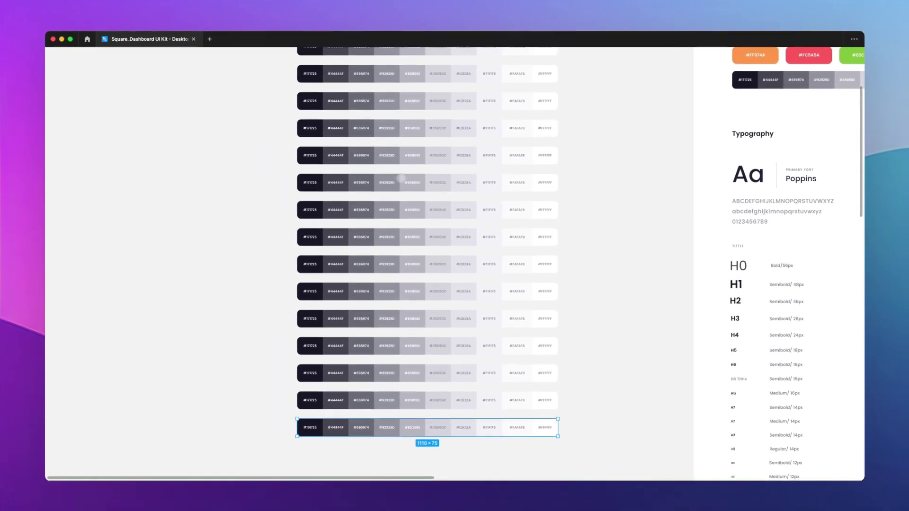
scroll(401, 178, up, 3)
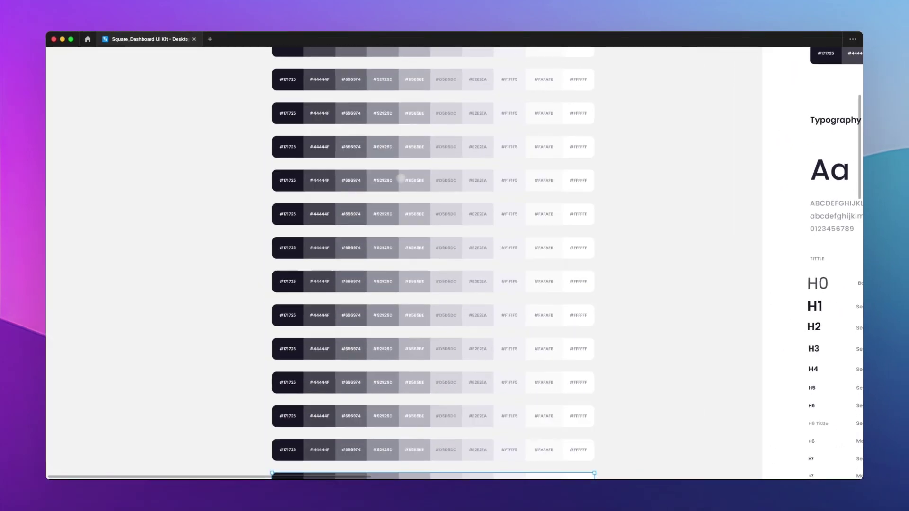
scroll(379, 203, down, 3)
scroll(361, 234, up, 2)
scroll(361, 234, up, 10)
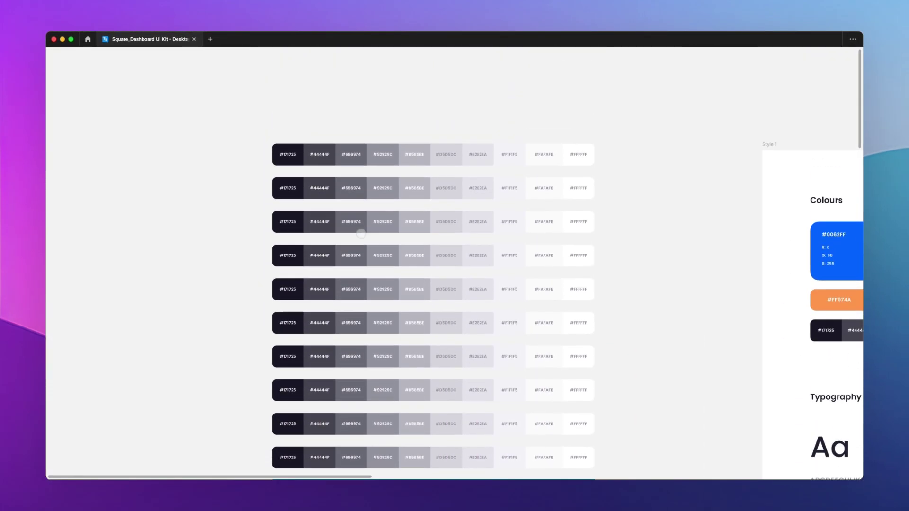
scroll(435, 192, down, 3)
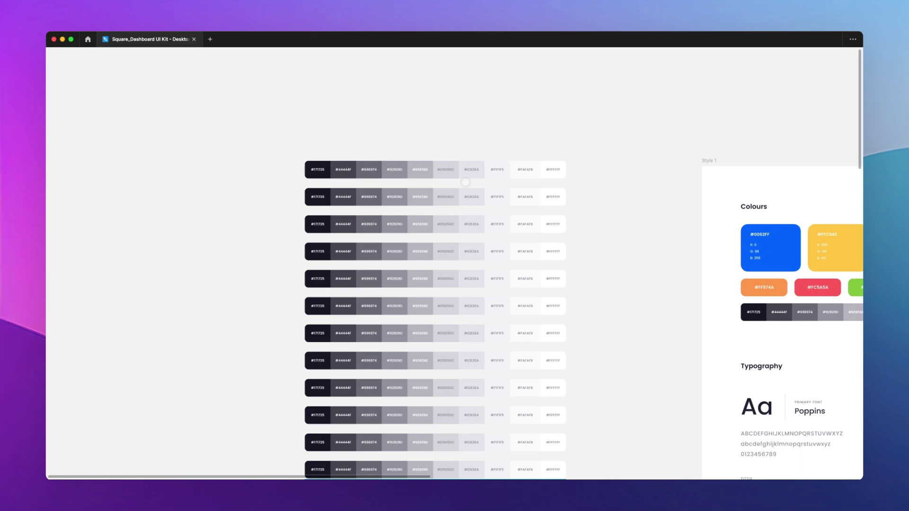
scroll(465, 182, down, 1)
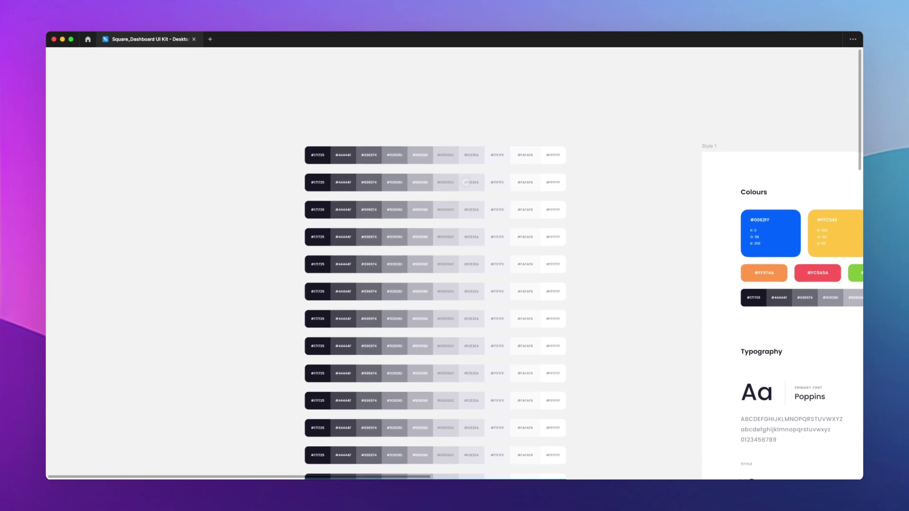
scroll(465, 182, down, 1)
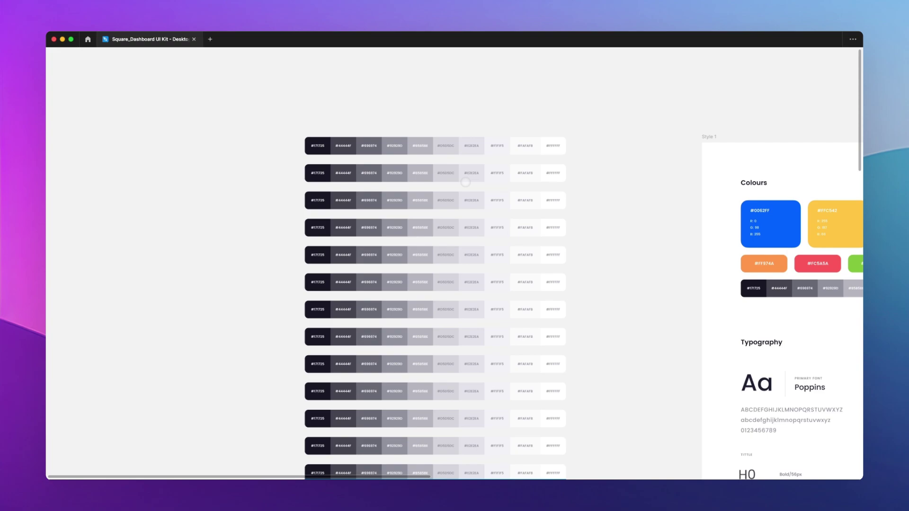
scroll(466, 182, up, 3)
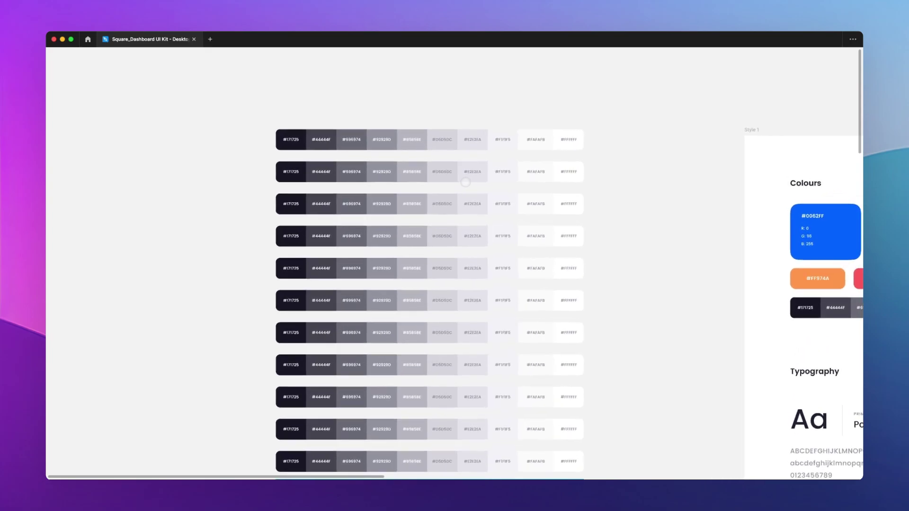
scroll(316, 164, down, 3)
scroll(316, 163, right, 10)
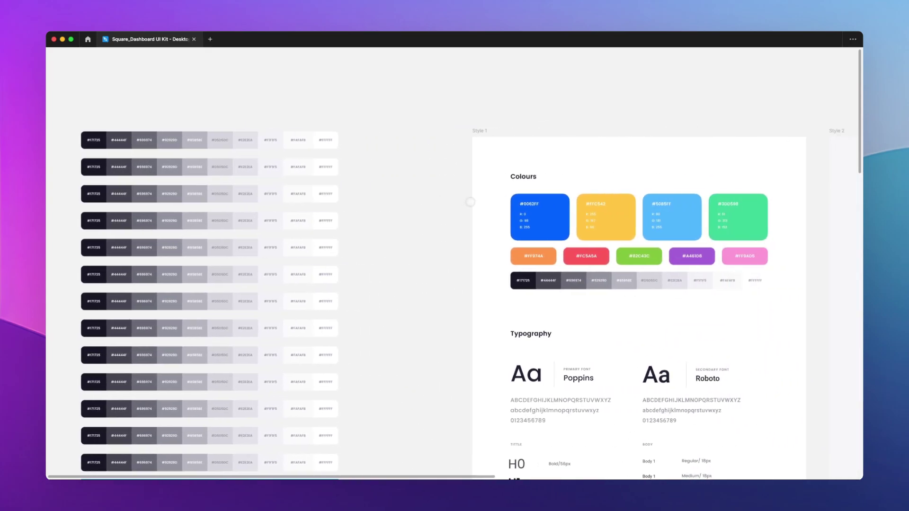
scroll(611, 213, up, 5)
scroll(592, 216, right, 2)
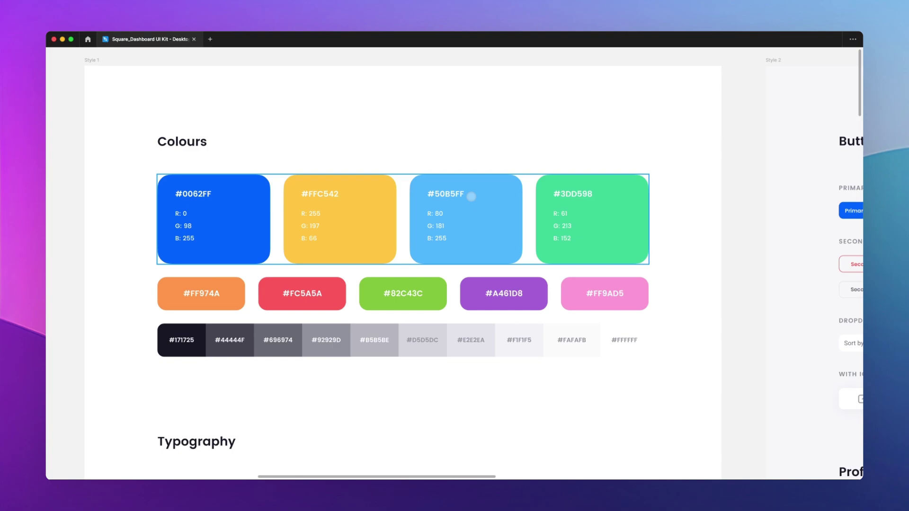
scroll(471, 196, down, 2)
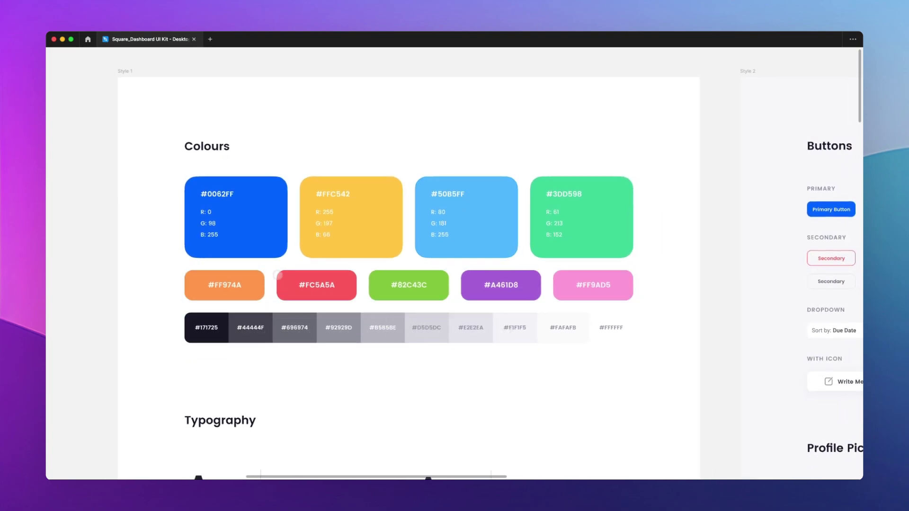
scroll(272, 277, left, 2)
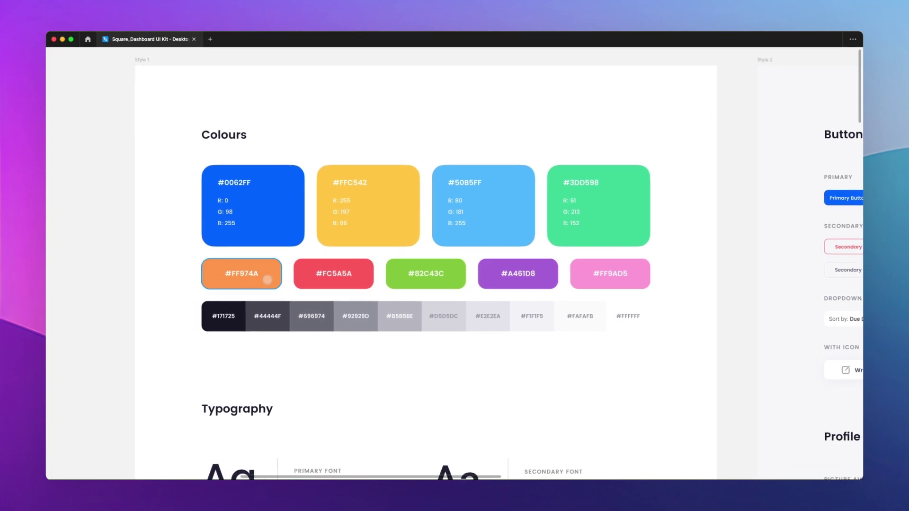
scroll(268, 280, up, 2)
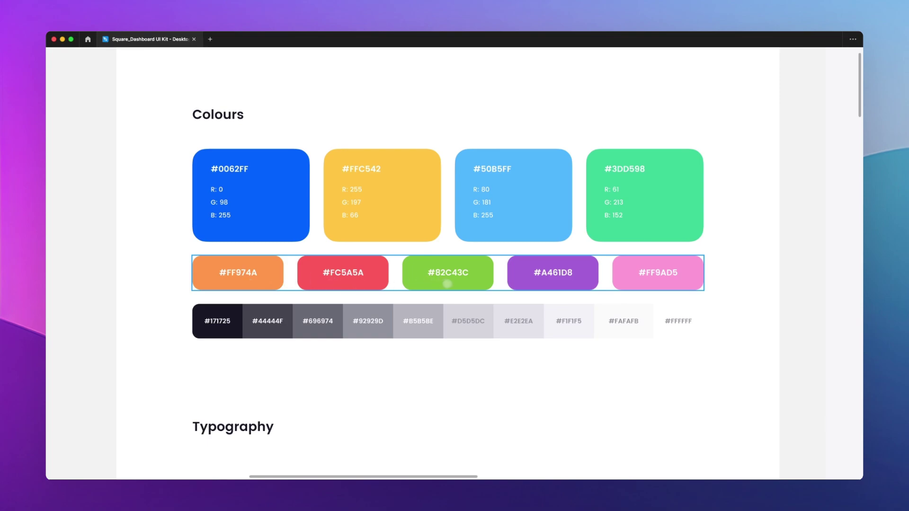
scroll(447, 284, down, 5)
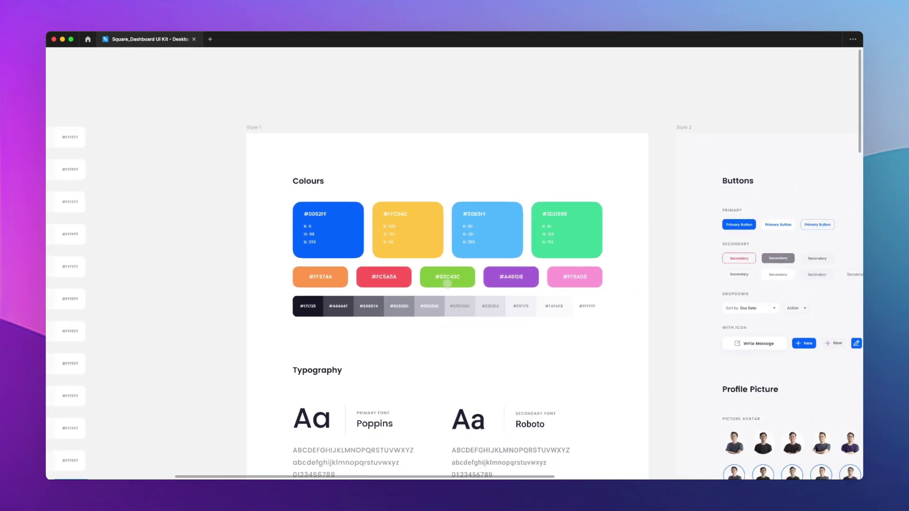
scroll(447, 283, down, 3)
scroll(447, 284, left, 6)
click(380, 424)
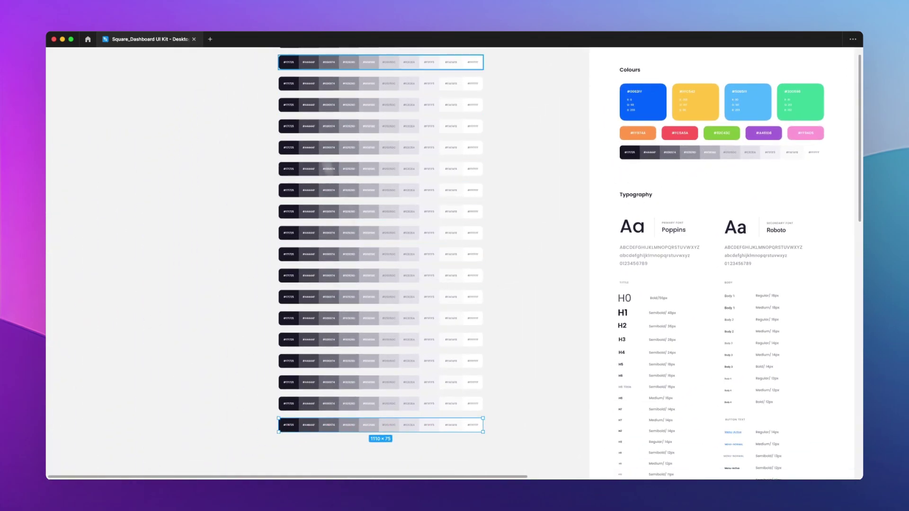
scroll(223, 203, up, 2)
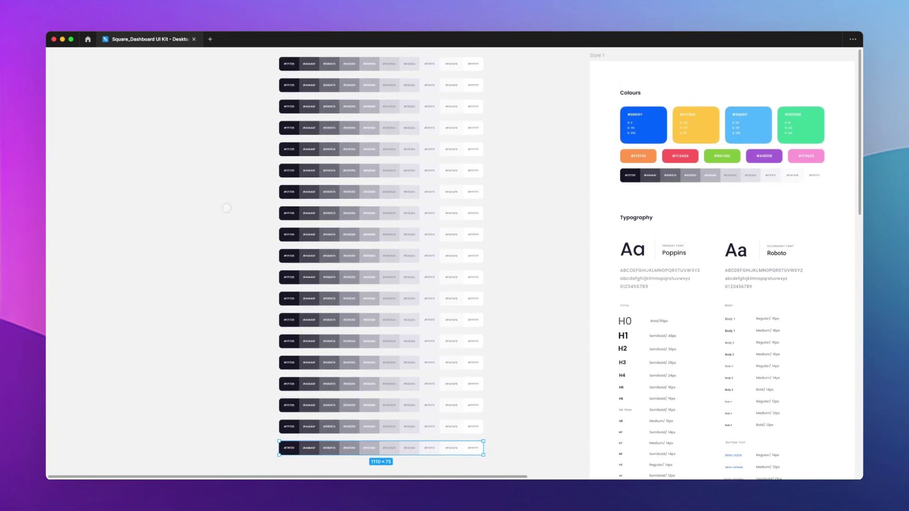
scroll(226, 208, down, 2)
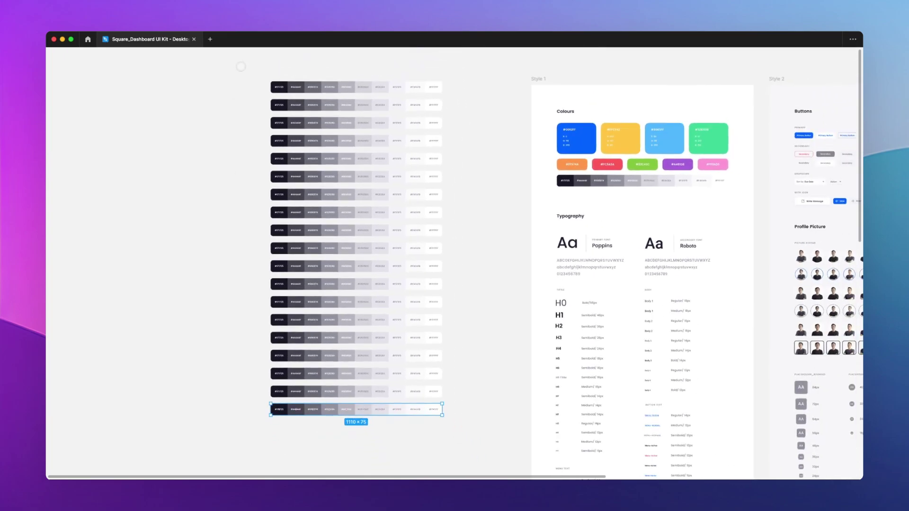
scroll(251, 127, up, 3)
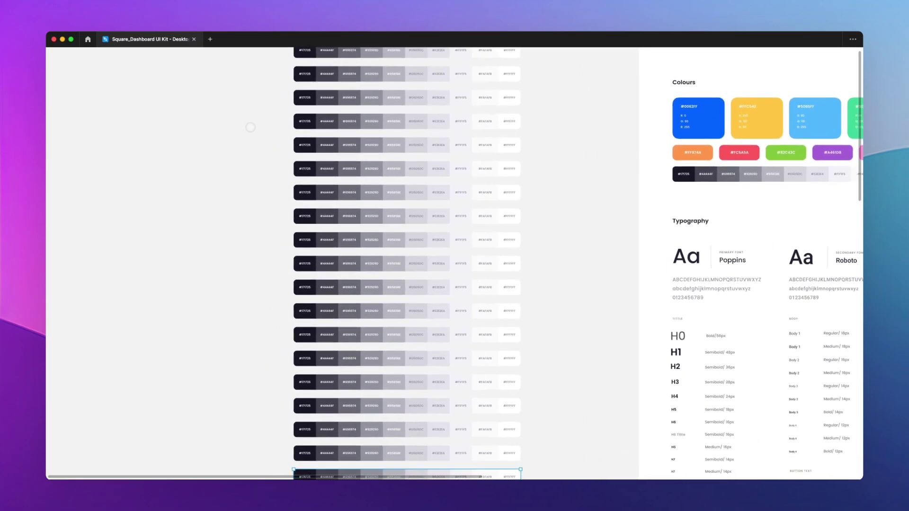
scroll(251, 127, left, 3)
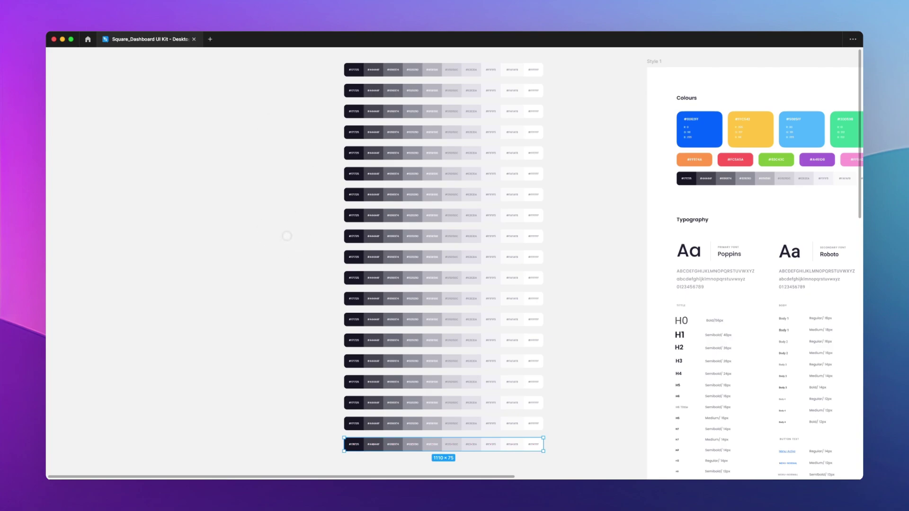
scroll(306, 247, up, 2)
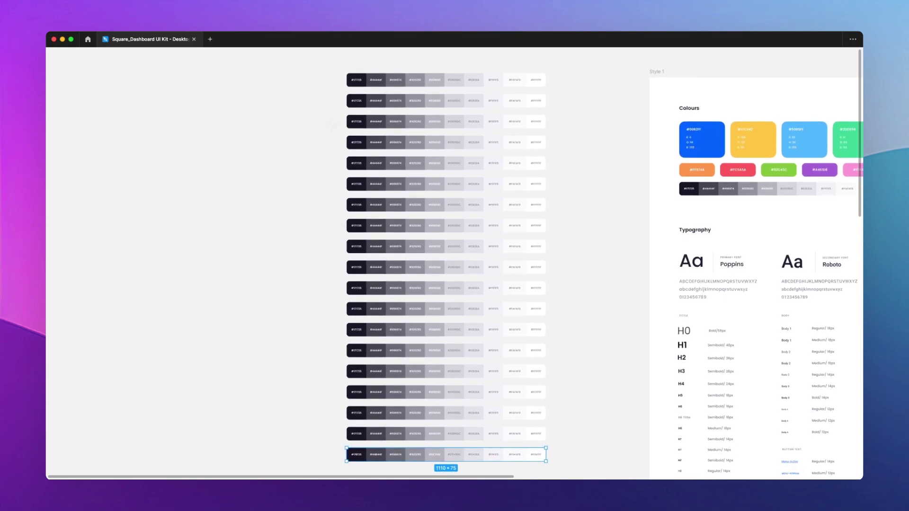
scroll(324, 144, left, 1)
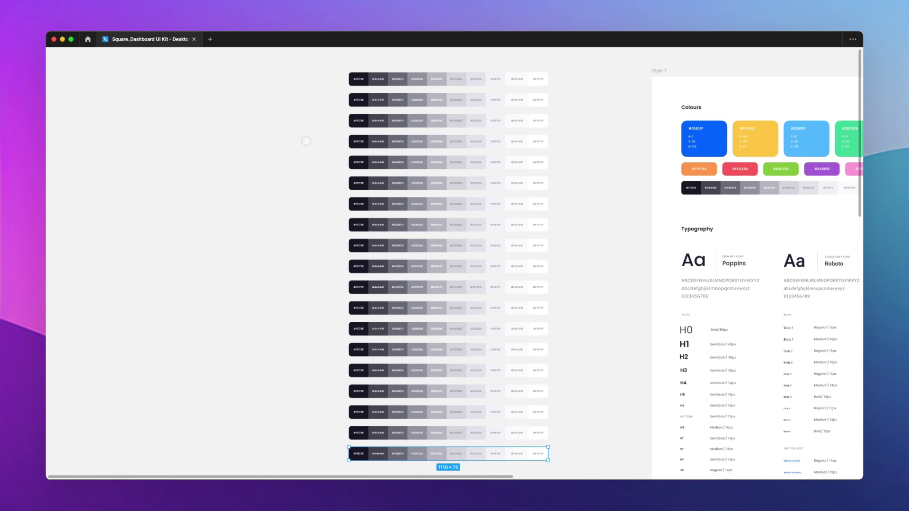
scroll(306, 141, right, 3)
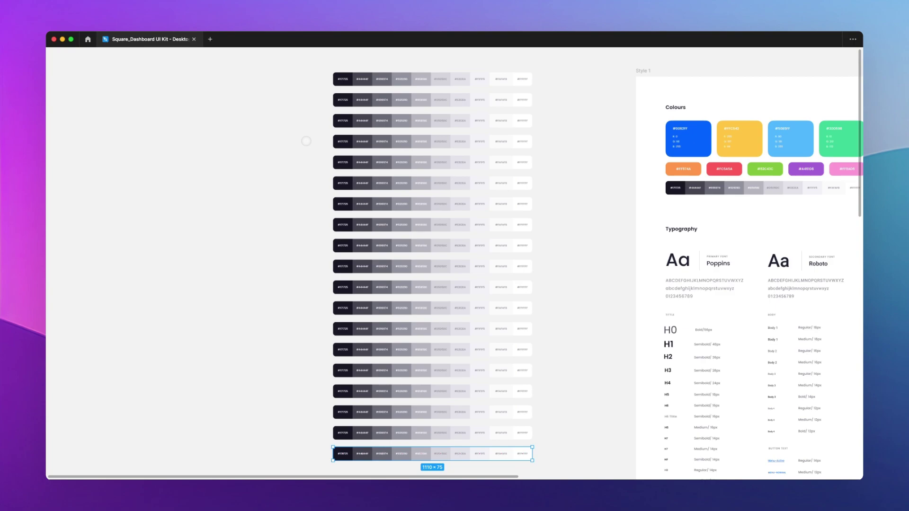
scroll(307, 141, right, 4)
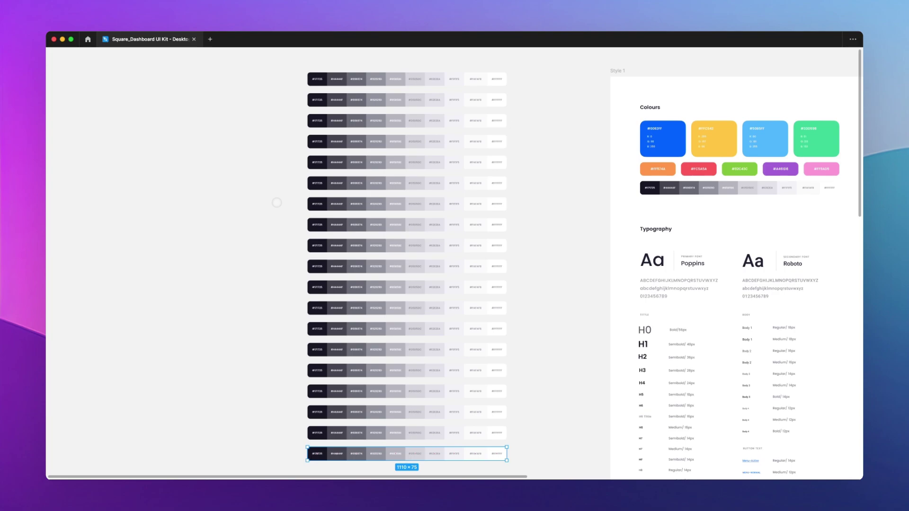
scroll(277, 202, right, 1)
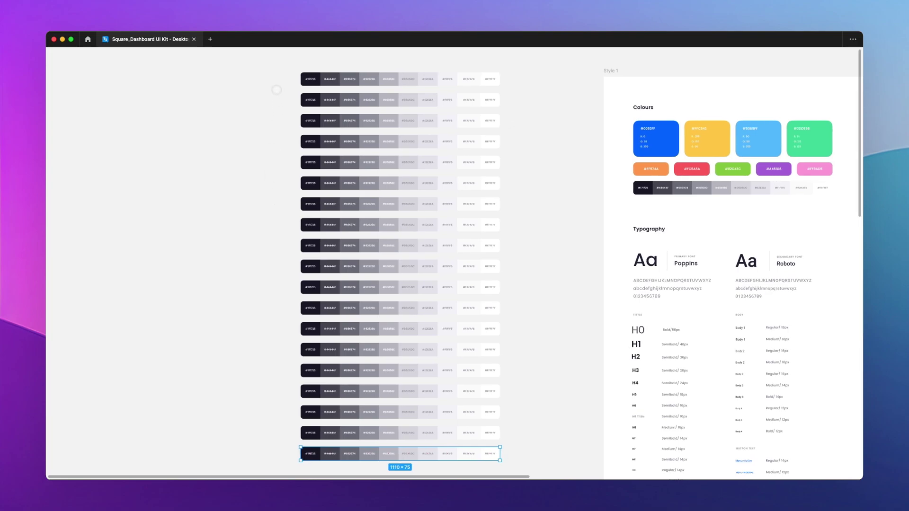
scroll(274, 86, left, 2)
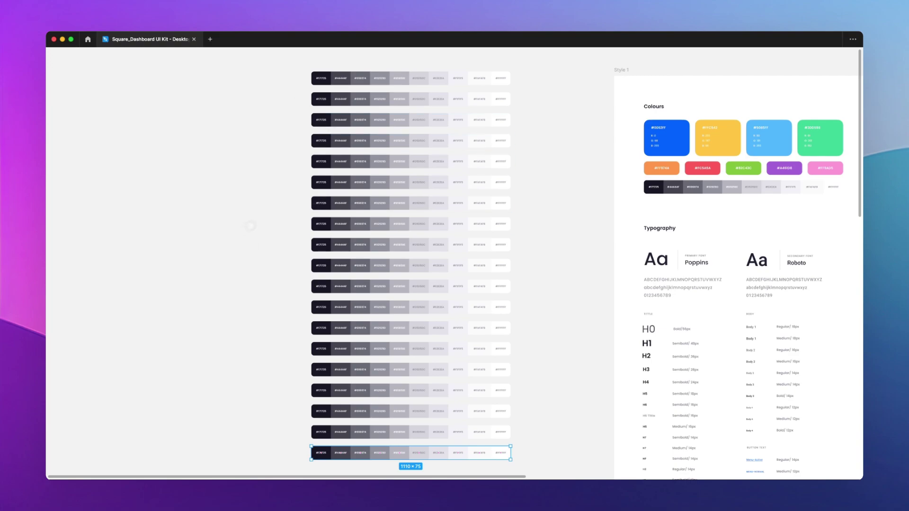
scroll(260, 242, right, 3)
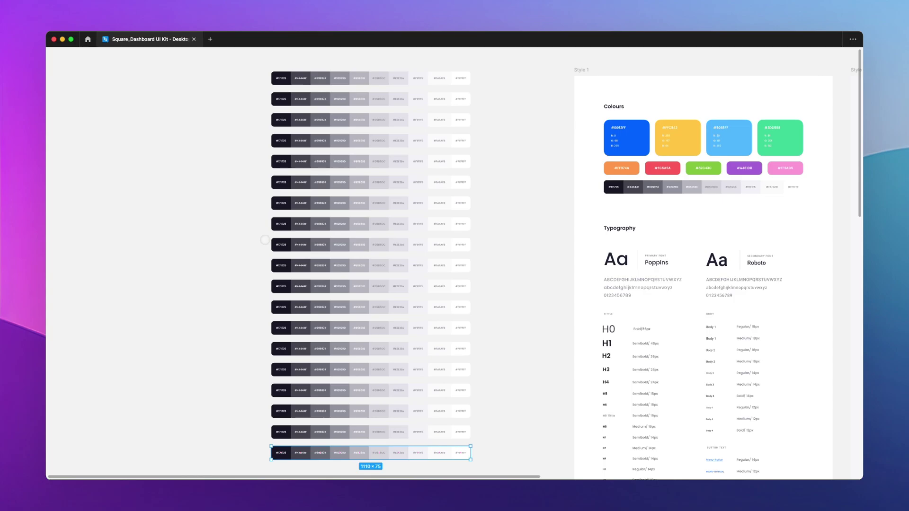
Zoom out and pan left to show the #171725–#FFFFFF swatch-row column beside Style 1
scroll(264, 240, right, 15)
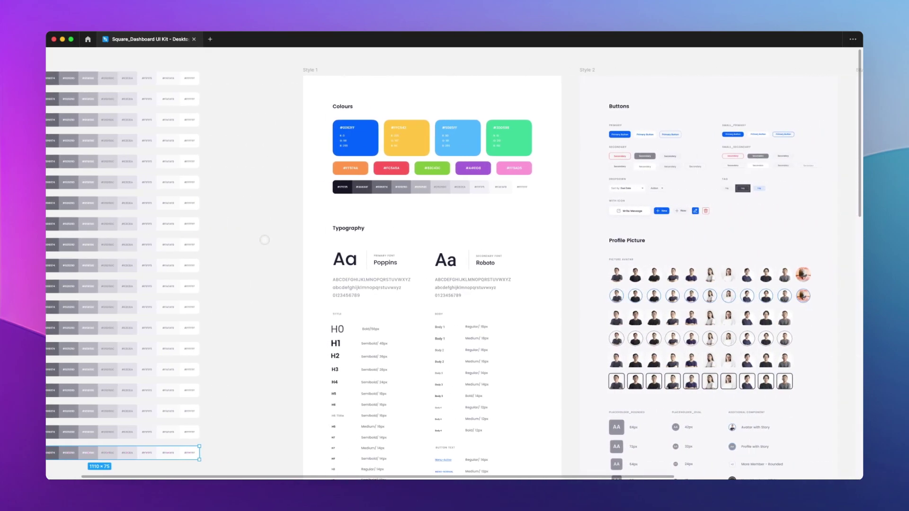
scroll(388, 168, up, 3)
scroll(388, 167, up, 5)
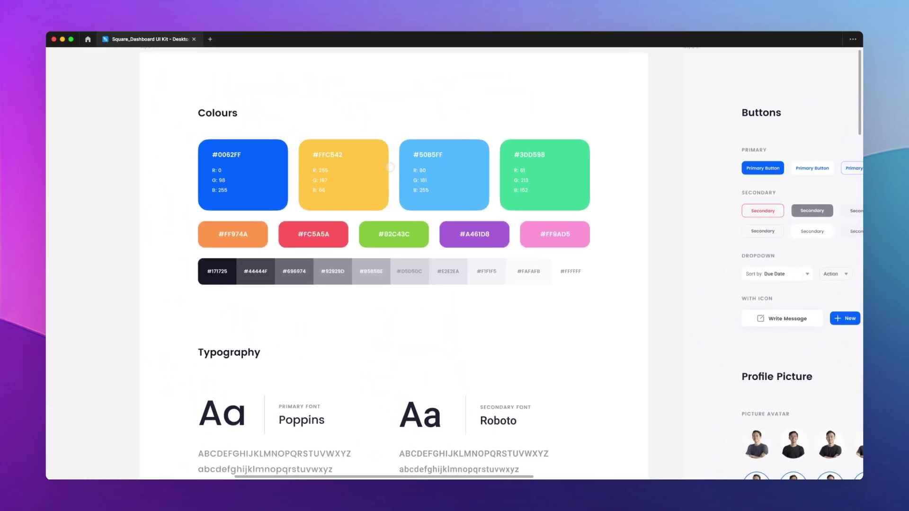
scroll(352, 230, down, 3)
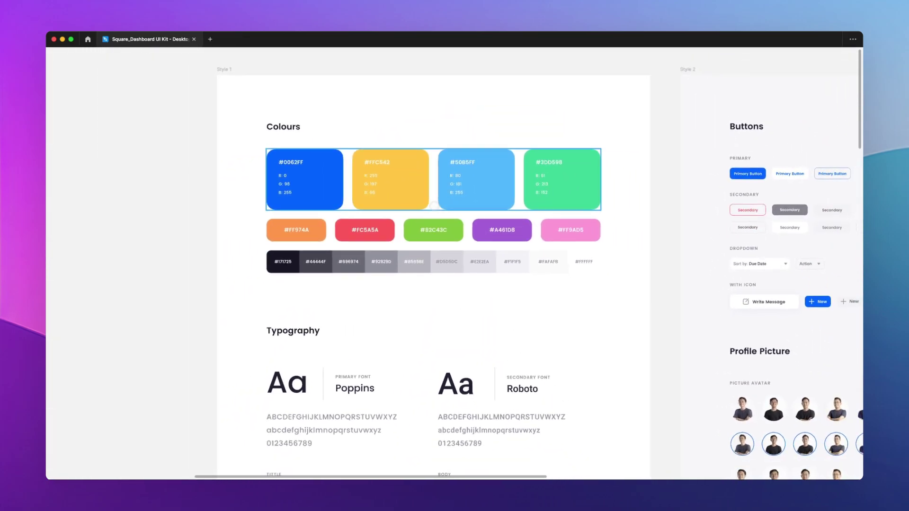
scroll(462, 217, down, 2)
scroll(462, 216, down, 3)
scroll(462, 209, down, 2)
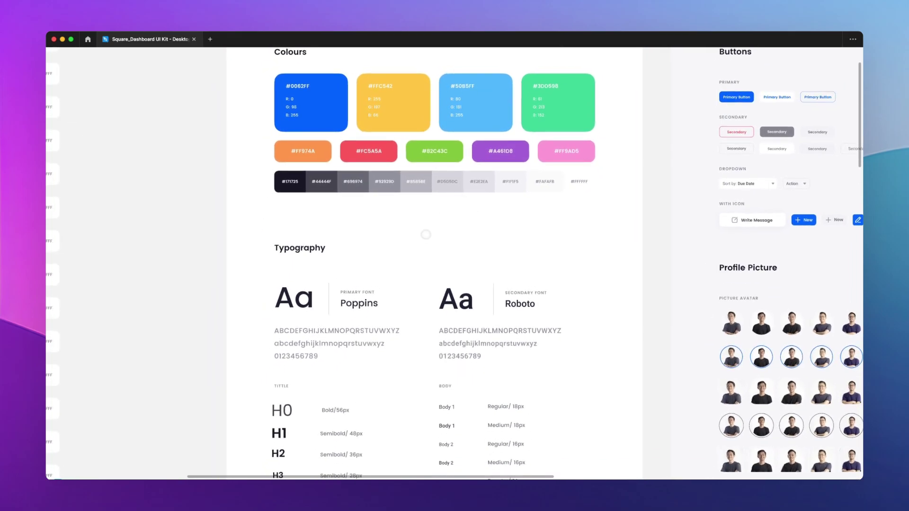
scroll(416, 238, up, 2)
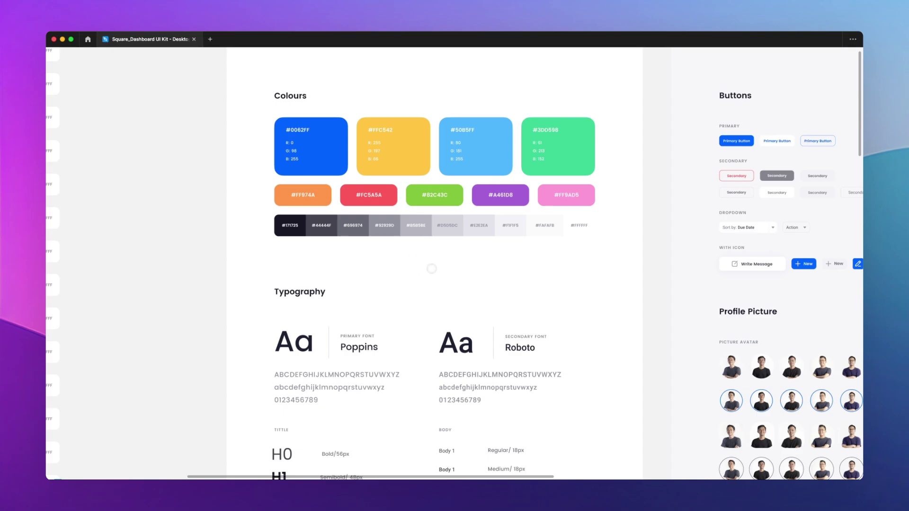
scroll(432, 269, down, 3)
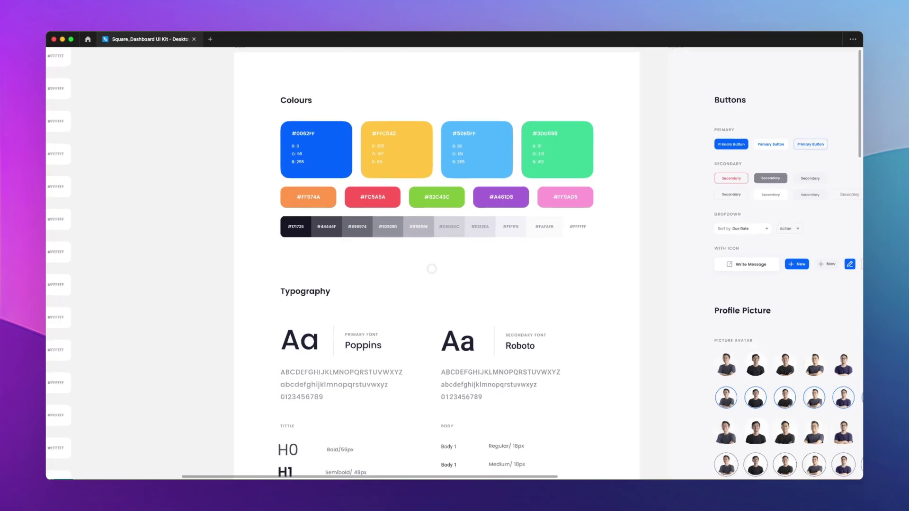
scroll(431, 269, left, 5)
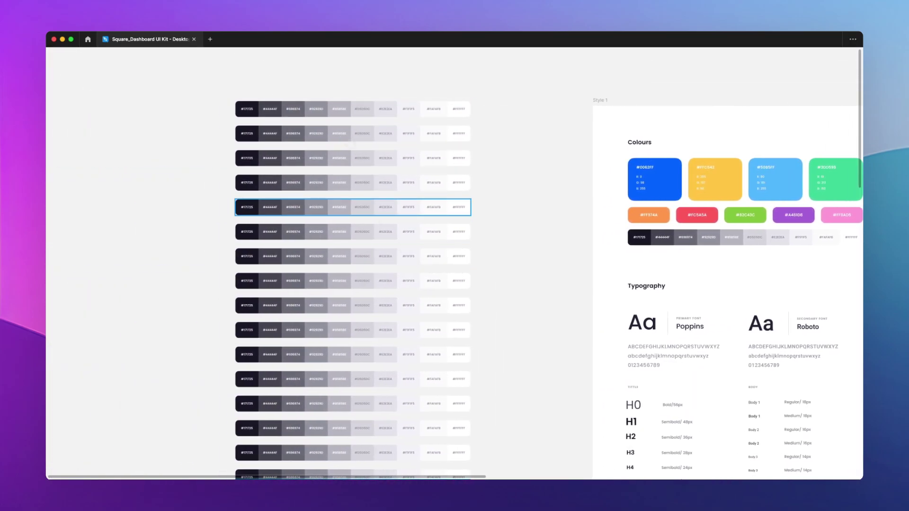
Select the bottom grey swatch row and pan until Style 1 and Style 2 sit side by side
scroll(369, 205, down, 5)
scroll(368, 204, left, 2)
scroll(370, 211, up, 3)
scroll(370, 211, left, 2)
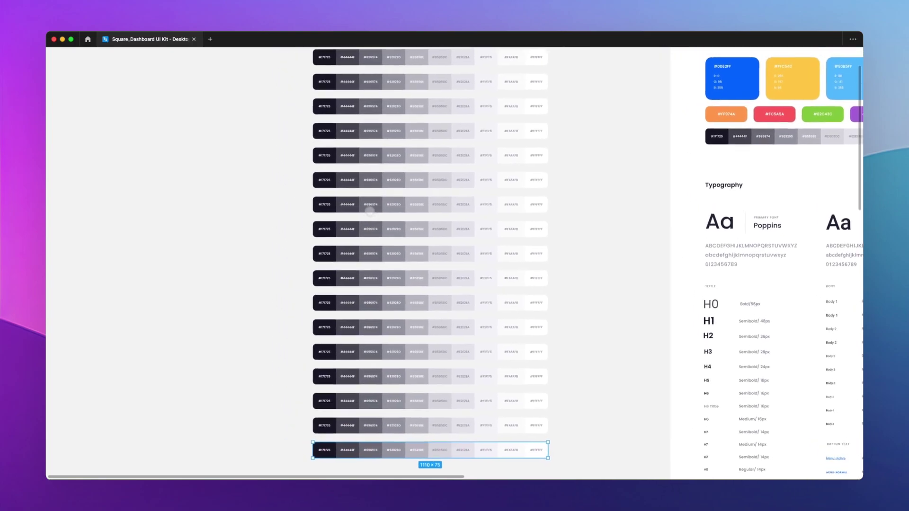
scroll(370, 211, up, 2)
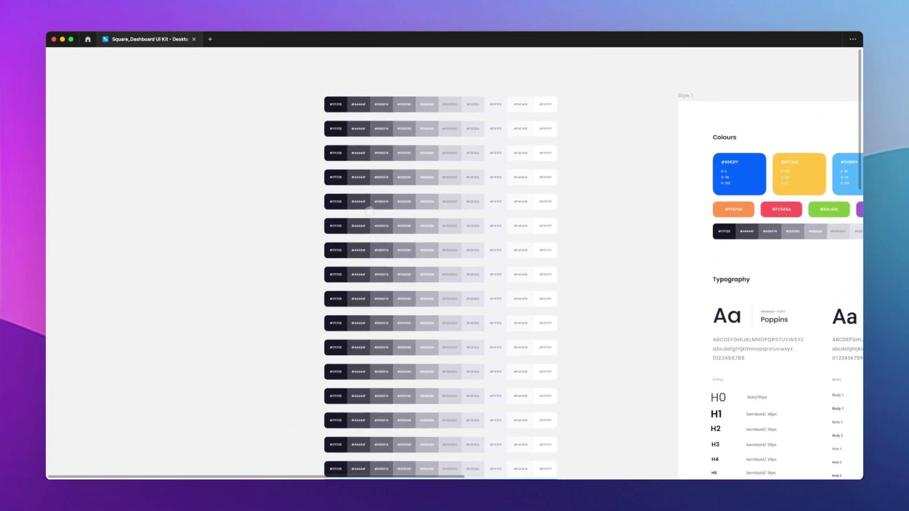
scroll(508, 152, right, 4)
scroll(508, 152, right, 2)
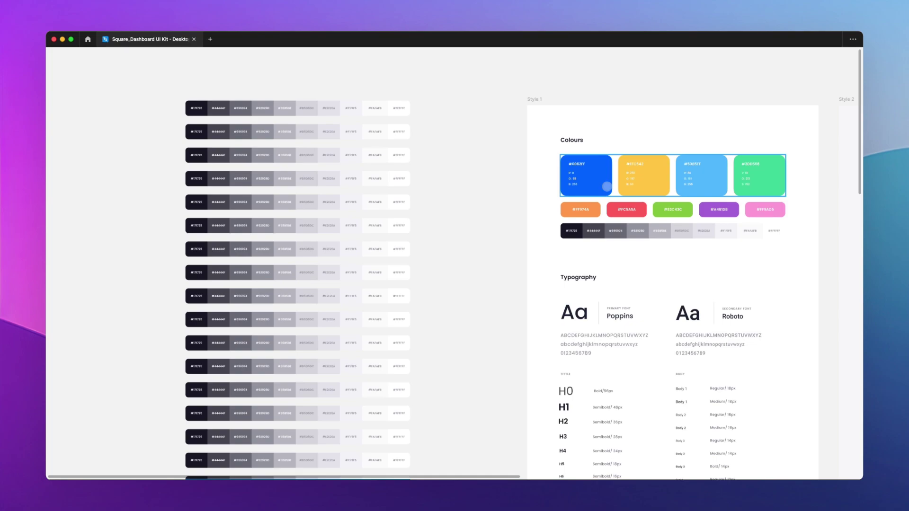
scroll(607, 187, left, 2)
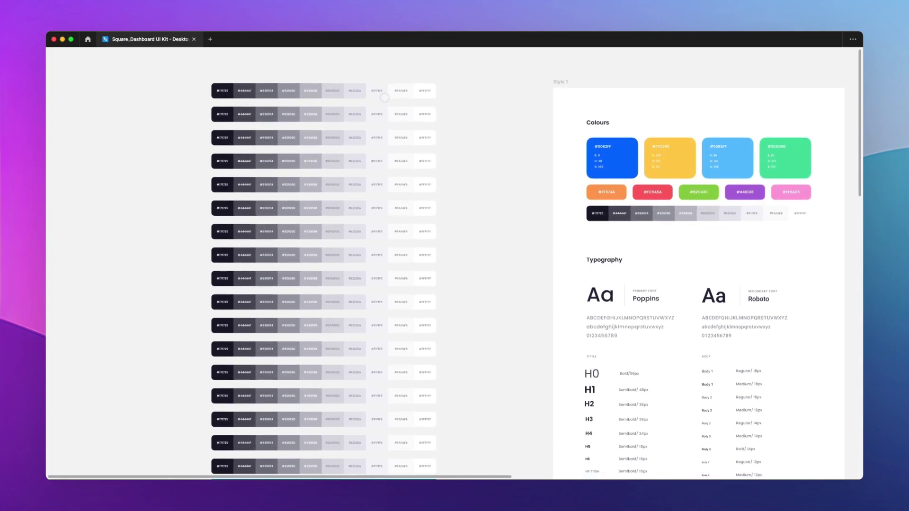
scroll(324, 284, down, 3)
click(323, 440)
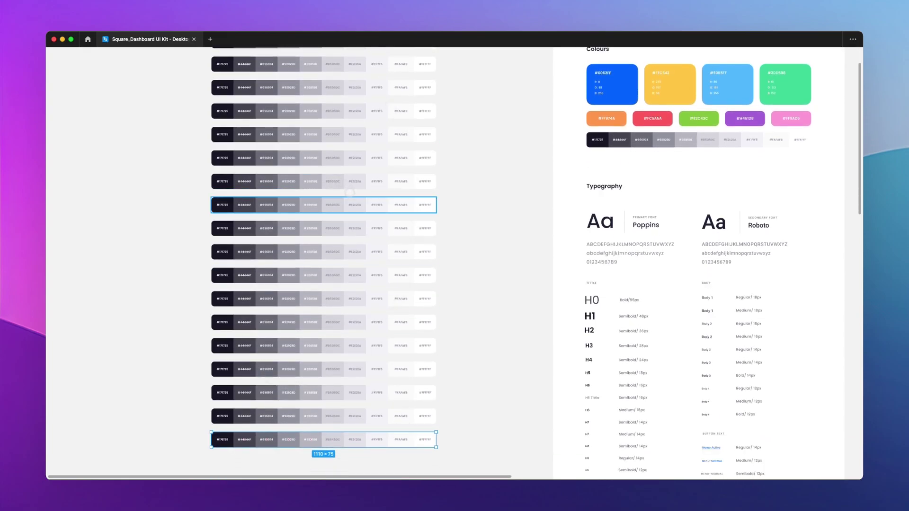
scroll(314, 221, up, 3)
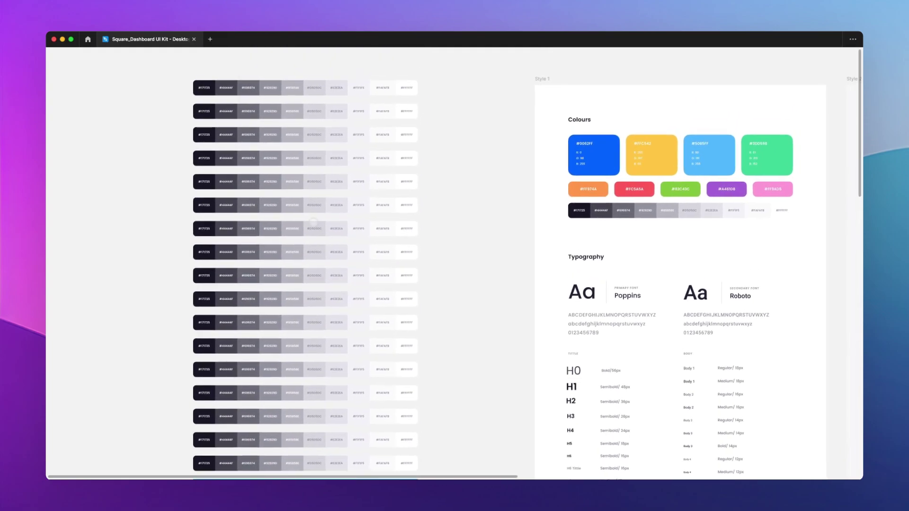
scroll(314, 175, right, 5)
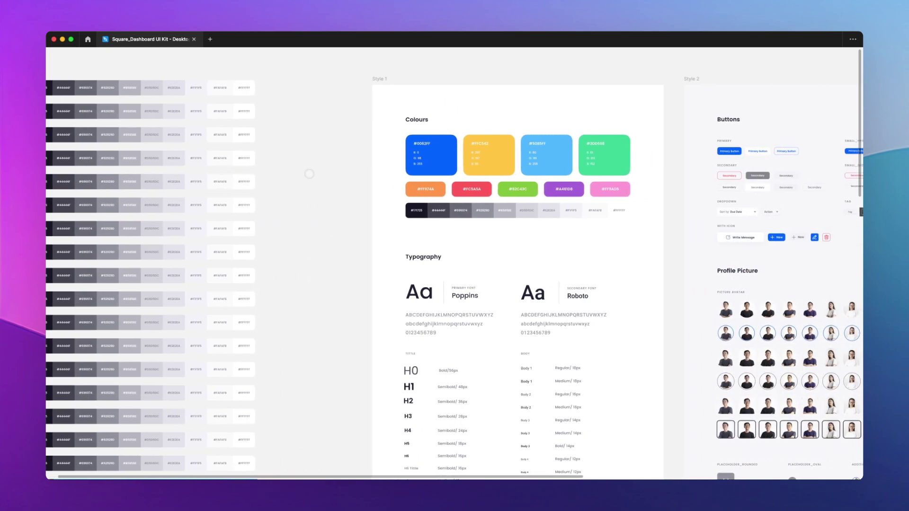
Scroll through Style 1 typography from H0 Bold/56px titles down to menu, button and subhead styles
scroll(314, 175, right, 1)
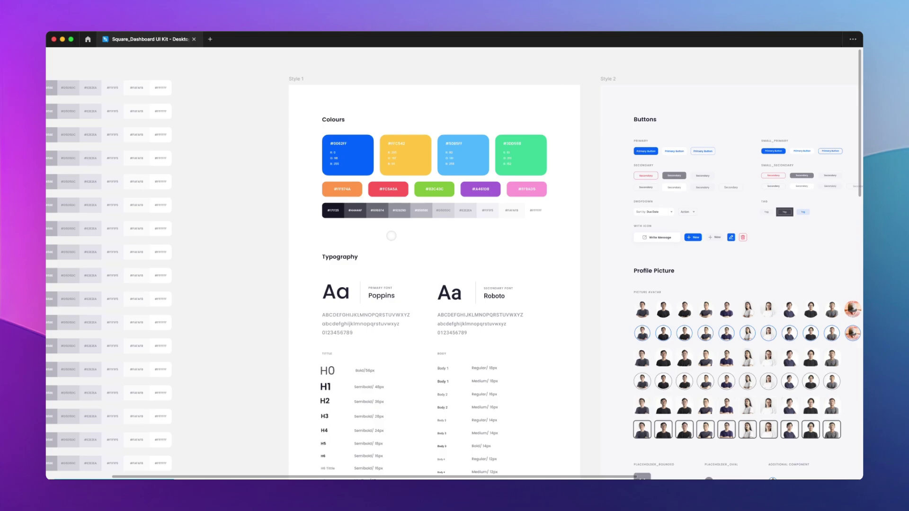
ctrl+scroll(391, 235, up, 2)
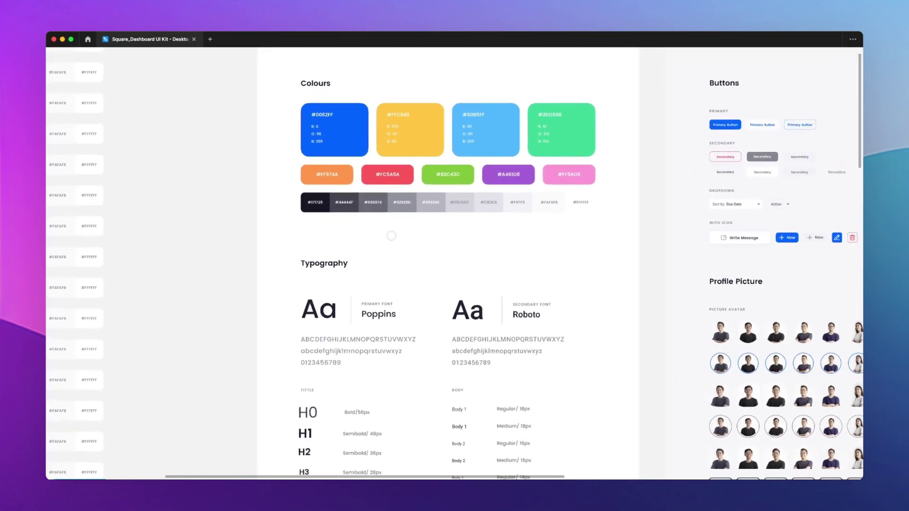
scroll(391, 236, down, 2)
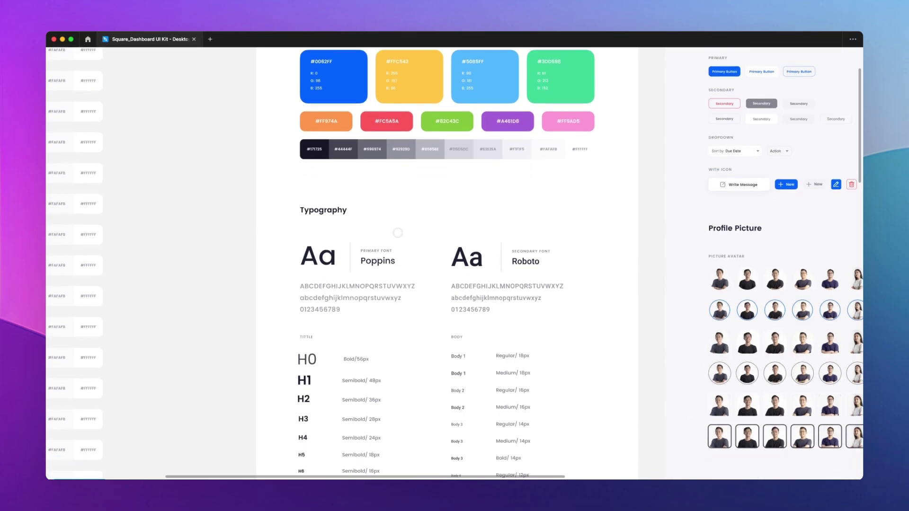
ctrl+scroll(416, 228, up, 2)
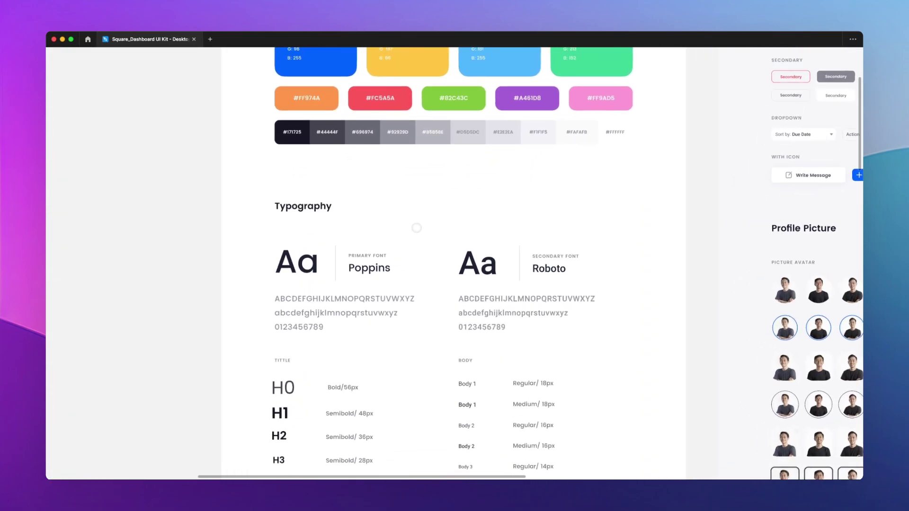
scroll(415, 223, down, 3)
ctrl+scroll(418, 203, down, 2)
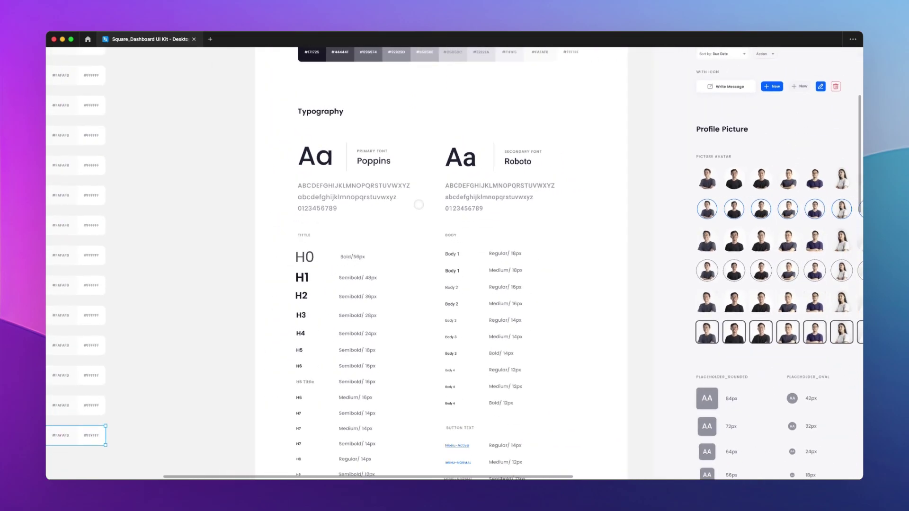
scroll(419, 205, down, 3)
ctrl+scroll(416, 203, up, 2)
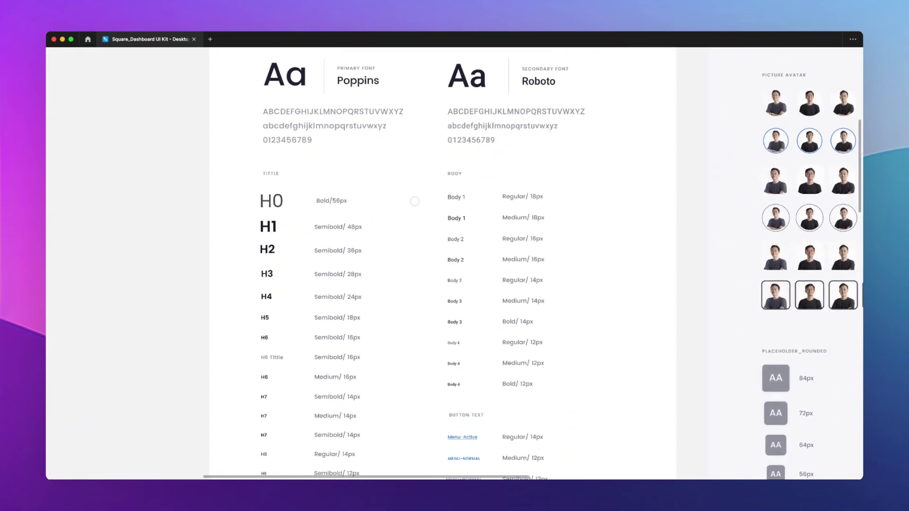
ctrl+scroll(413, 200, up, 1)
scroll(319, 199, down, 2)
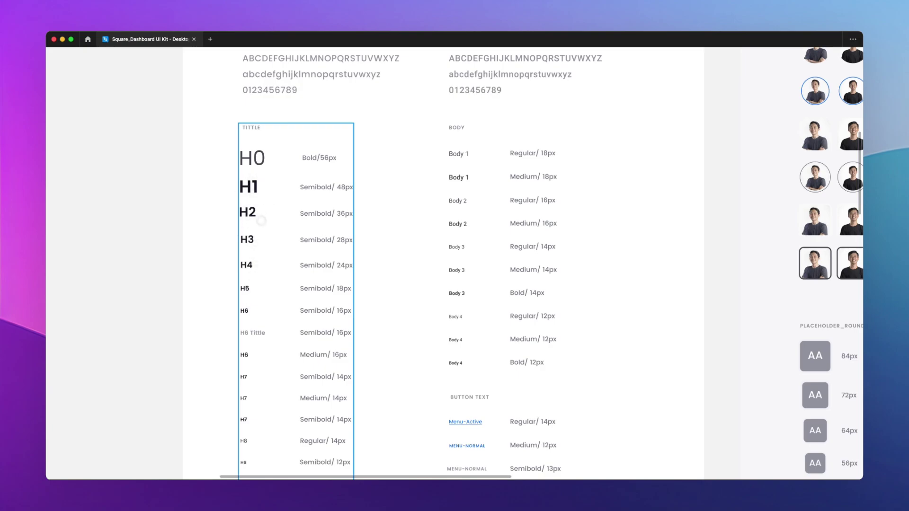
scroll(262, 207, down, 1)
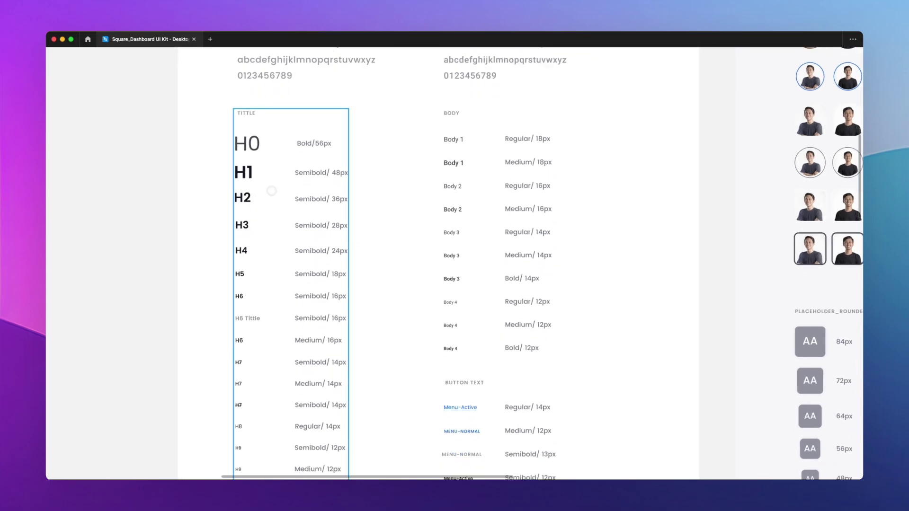
scroll(270, 206, down, 5)
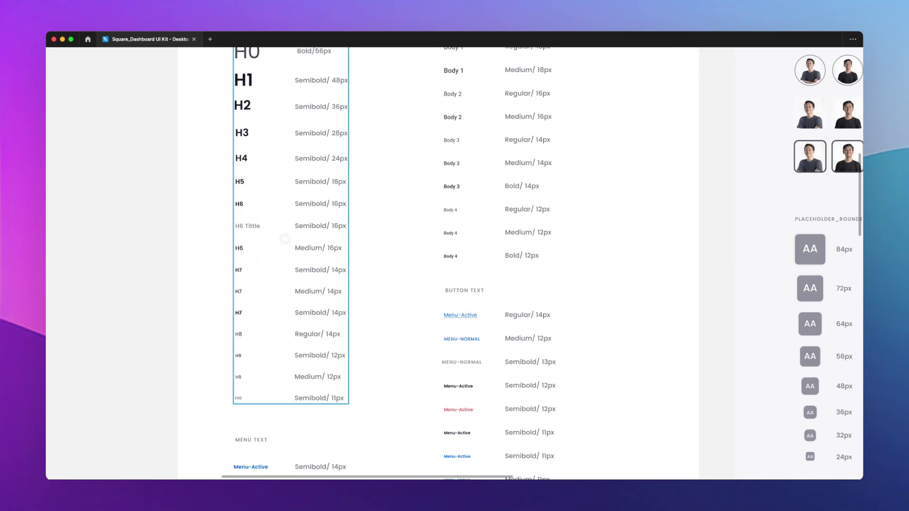
scroll(287, 282, down, 3)
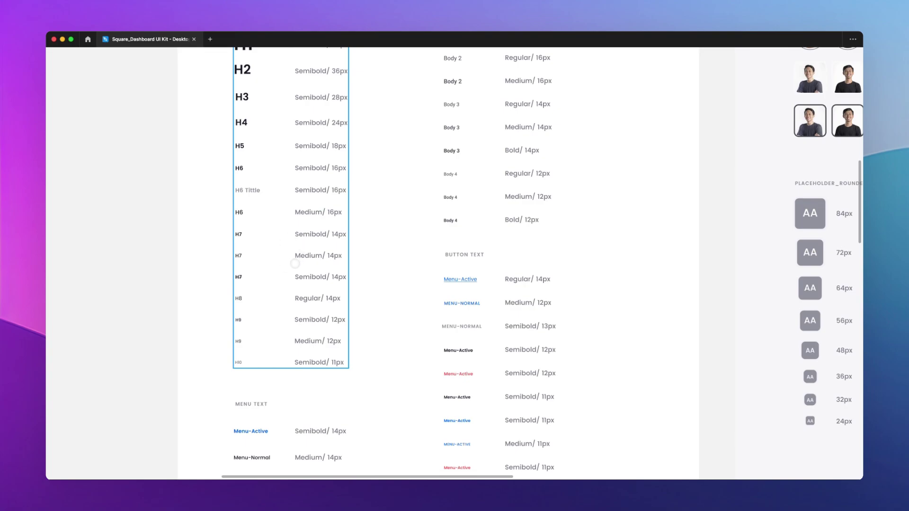
scroll(295, 263, down, 3)
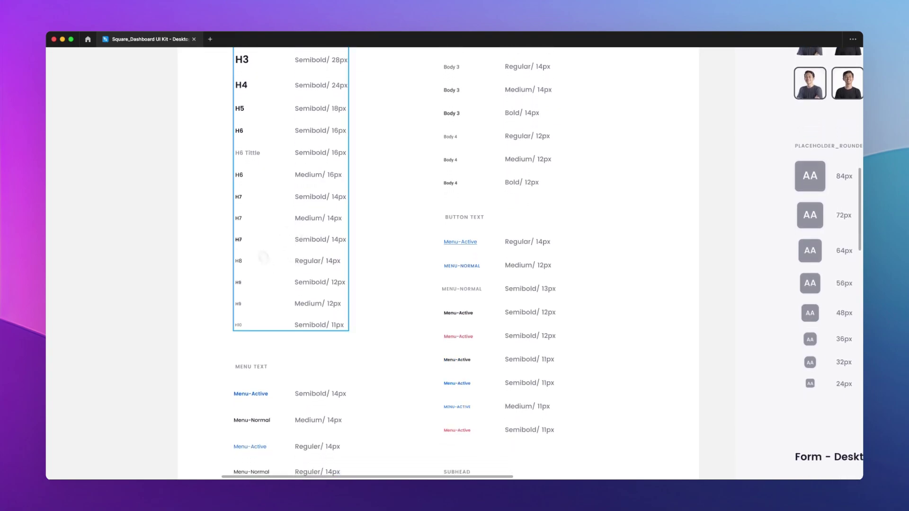
scroll(294, 172, down, 15)
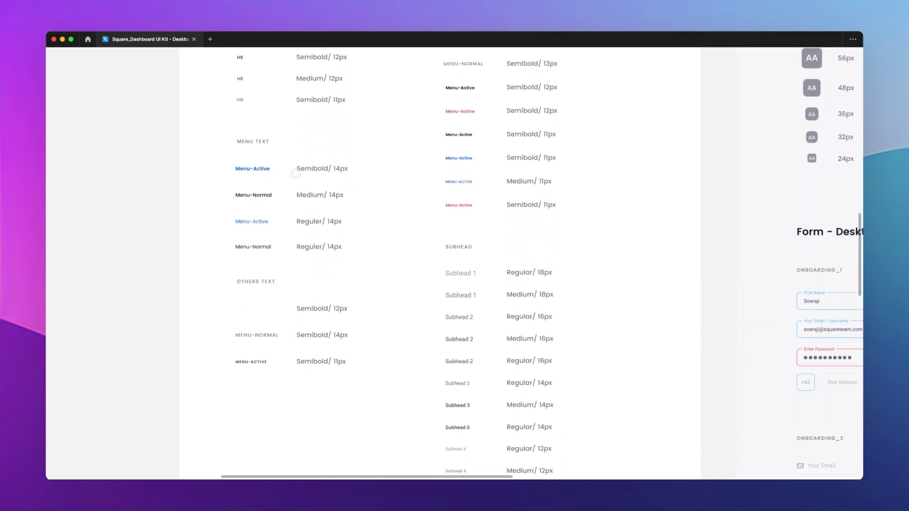
scroll(296, 173, down, 5)
scroll(295, 173, up, 13)
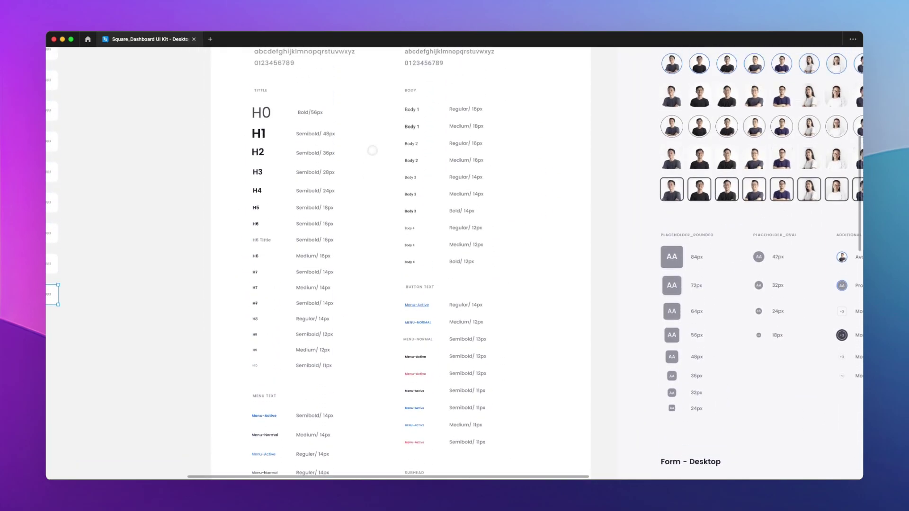
Zoom in on the Body styles, Body 1 Regular/18px through Body 4 Bold/12px
scroll(476, 167, up, 5)
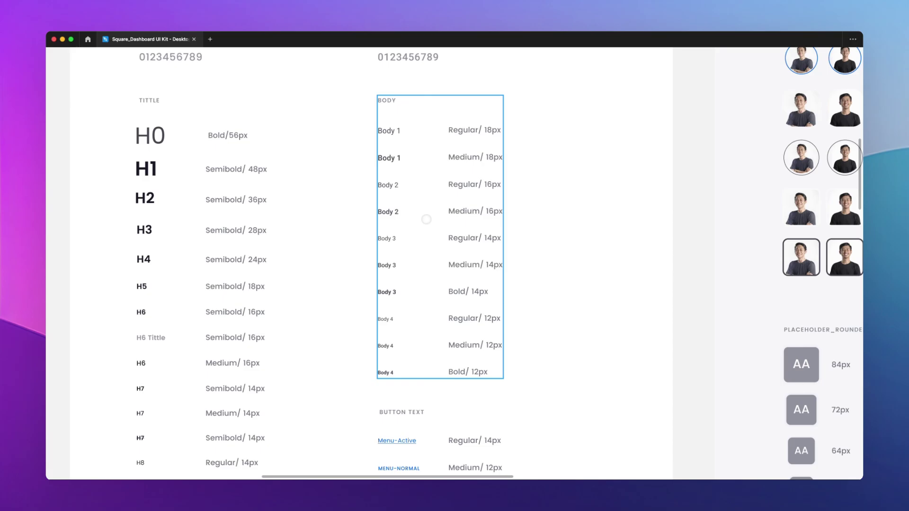
Scroll past the light typography tables down to Typography Dark Mode and Form - Mobile
scroll(426, 219, left, 3)
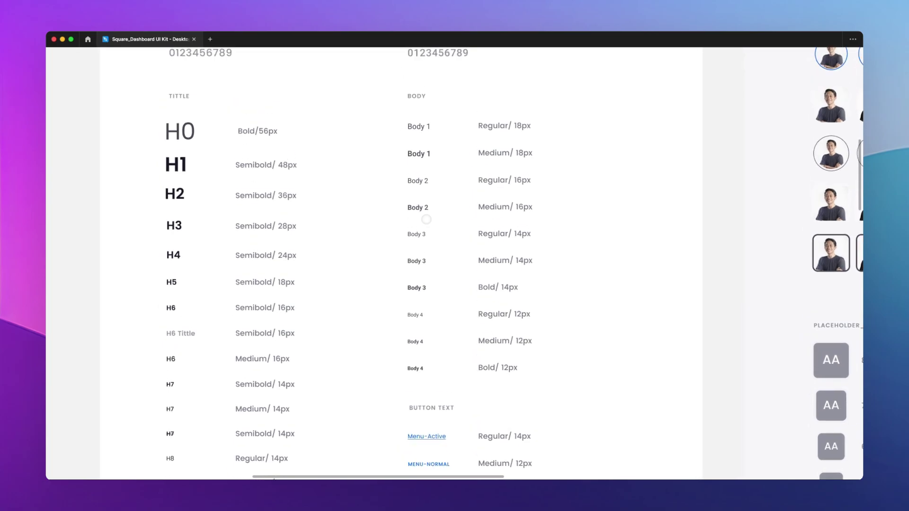
scroll(427, 220, down, 2)
scroll(426, 220, down, 3)
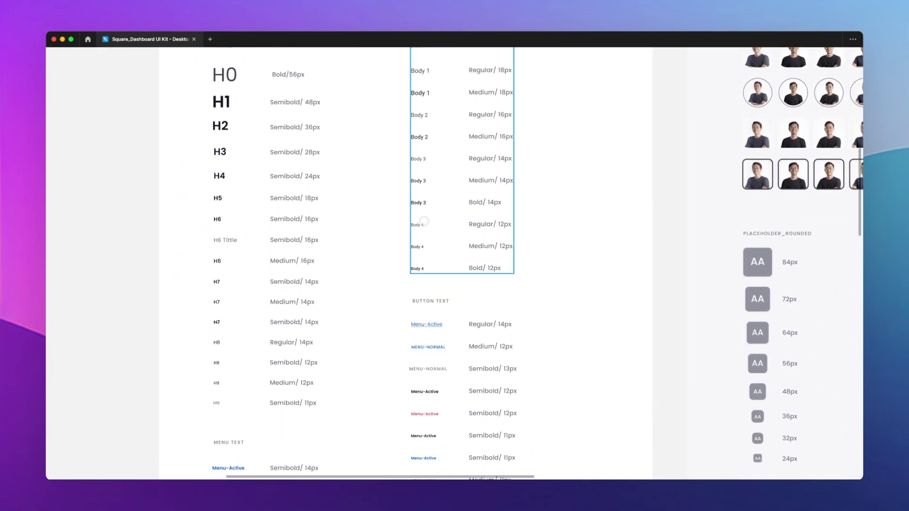
scroll(424, 222, left, 1)
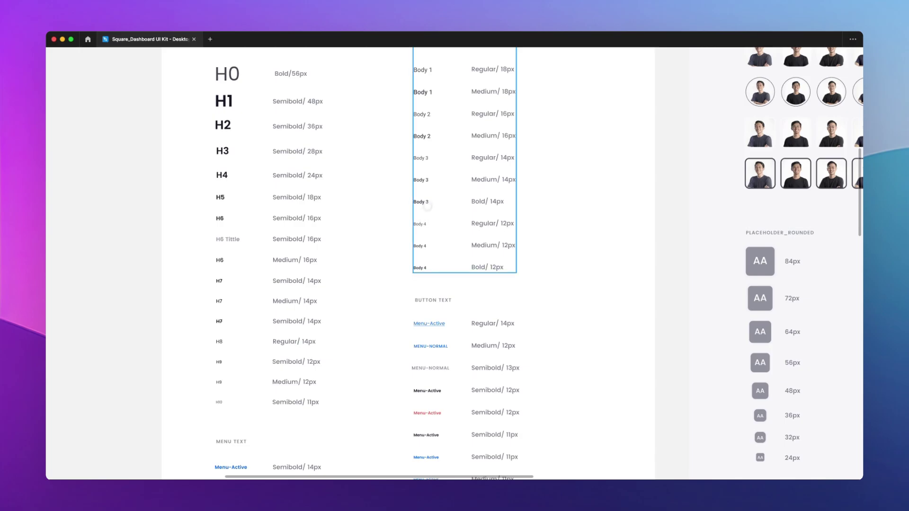
scroll(434, 210, down, 4)
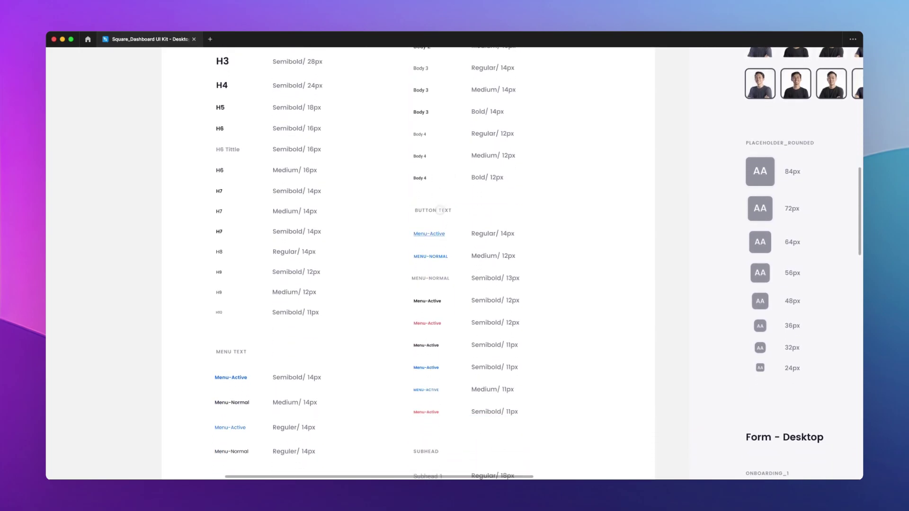
scroll(440, 210, down, 2)
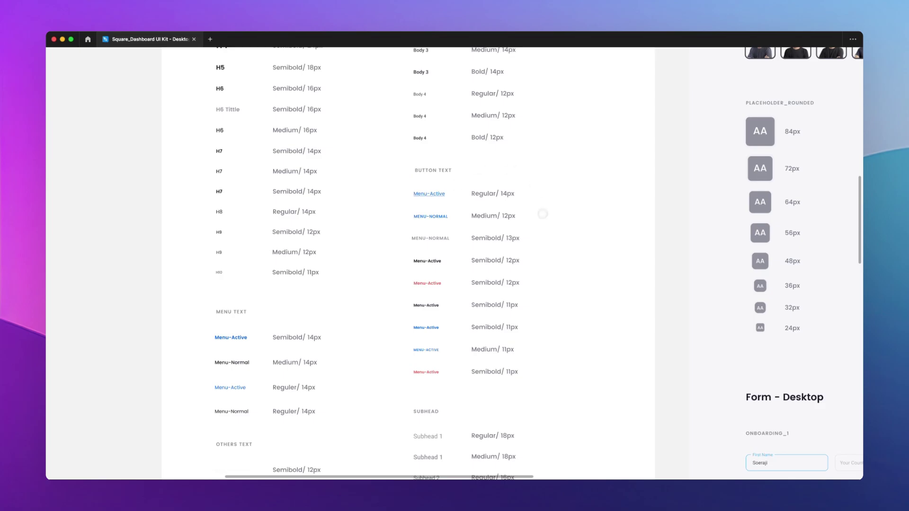
scroll(543, 215, down, 10)
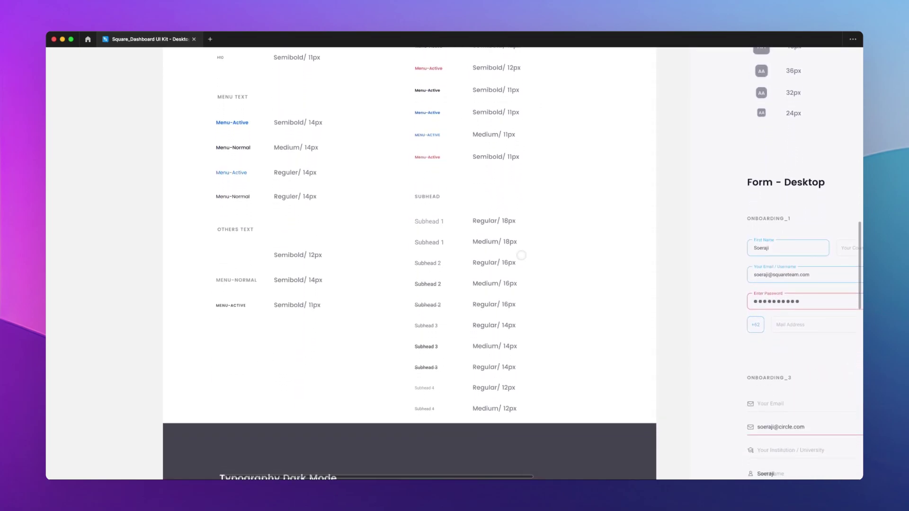
scroll(513, 256, down, 3)
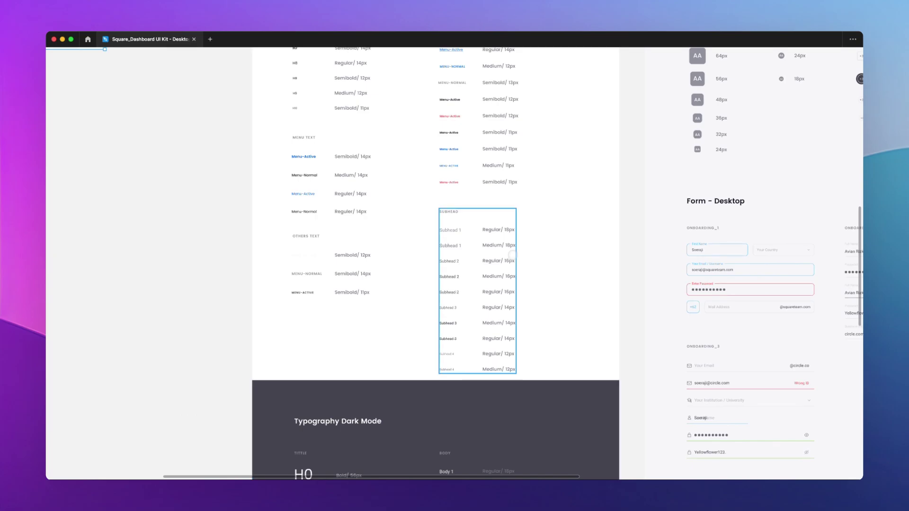
scroll(509, 244, down, 6)
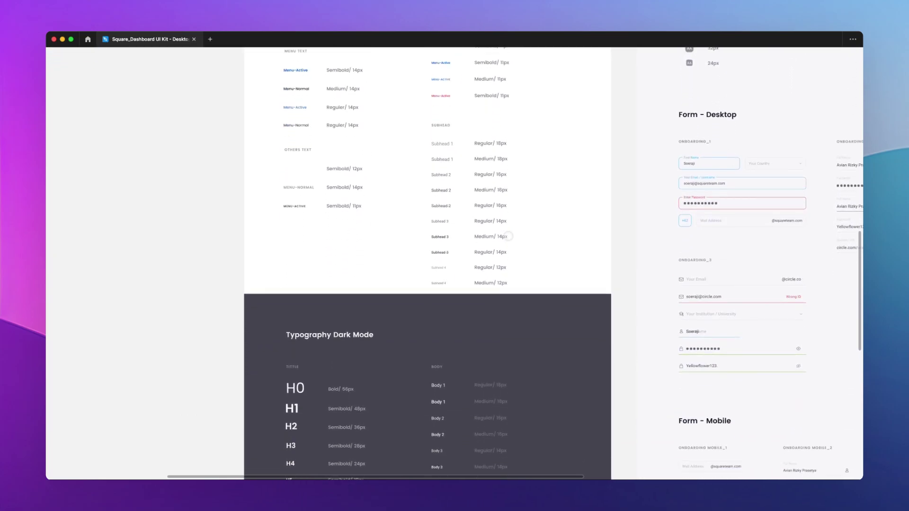
scroll(493, 229, up, 6)
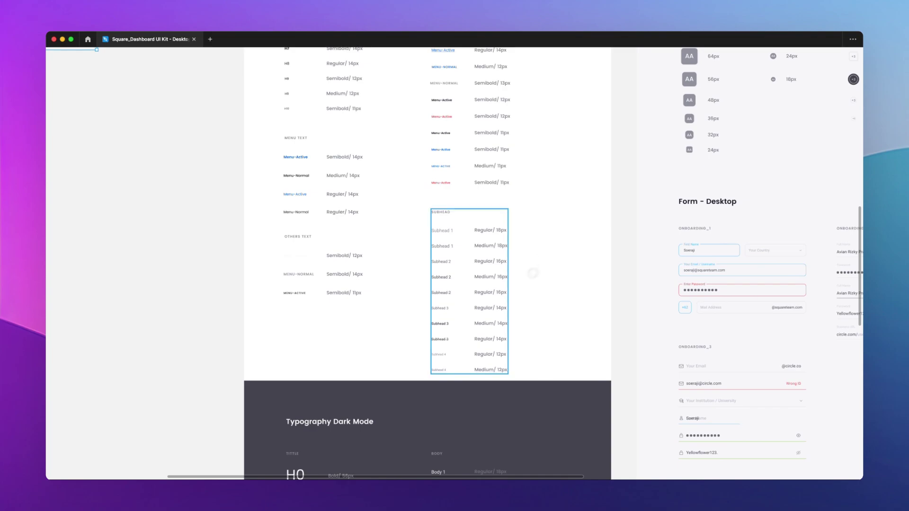
scroll(516, 263, up, 2)
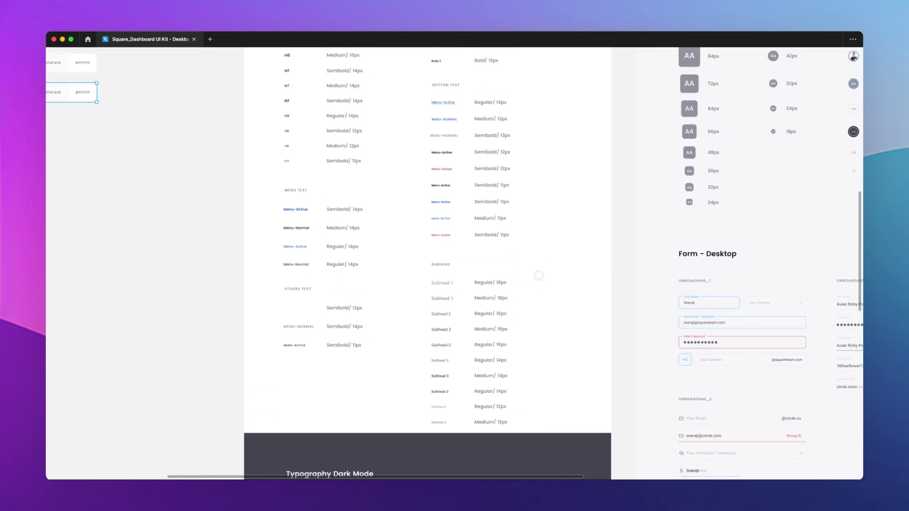
scroll(537, 282, down, 1)
scroll(539, 281, down, 10)
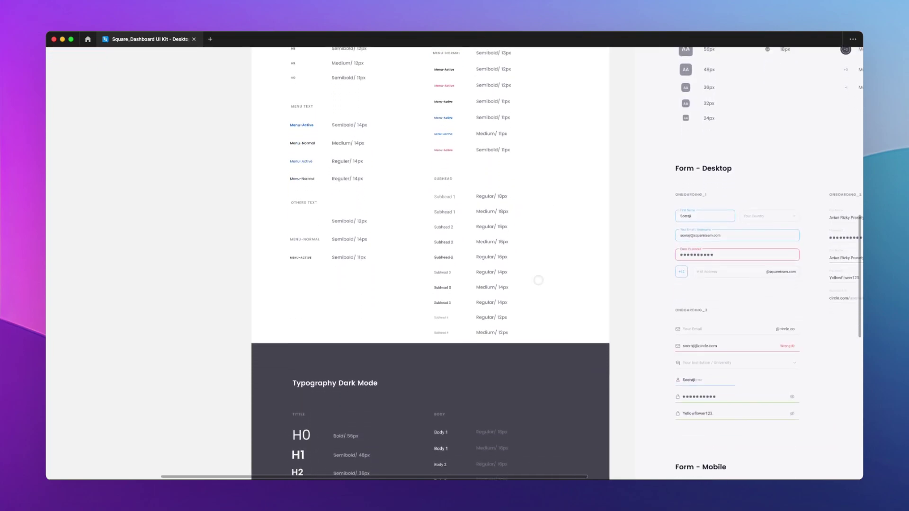
scroll(539, 281, down, 3)
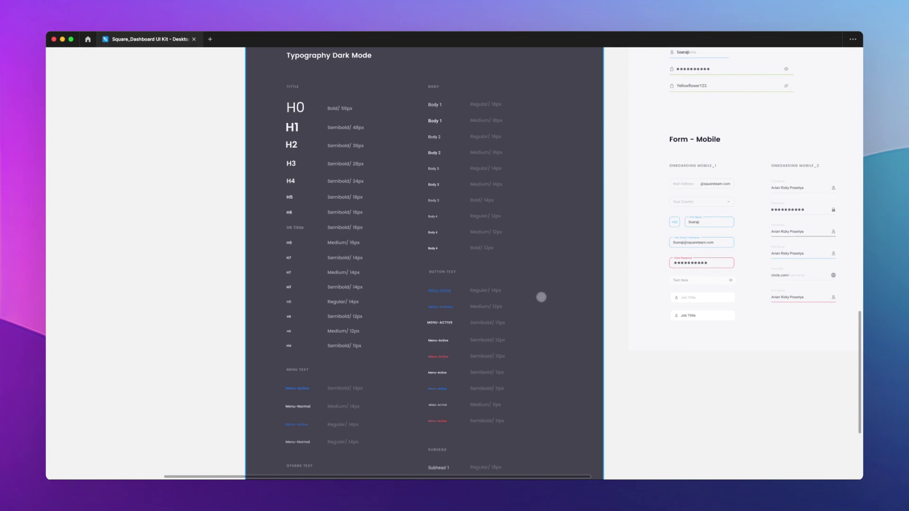
Pan back to the light Typography section (Poppins, Roboto) with Profile Picture and Menu frames
scroll(544, 299, down, 2)
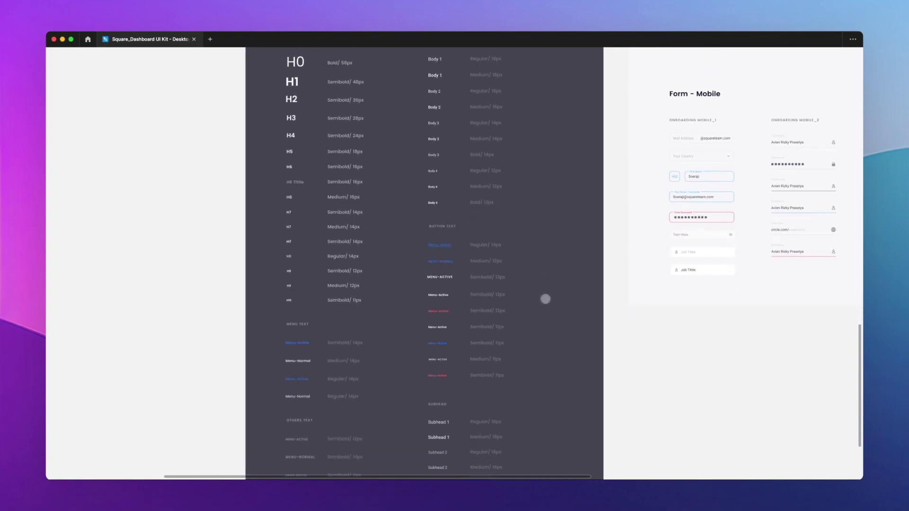
scroll(540, 285, up, 4)
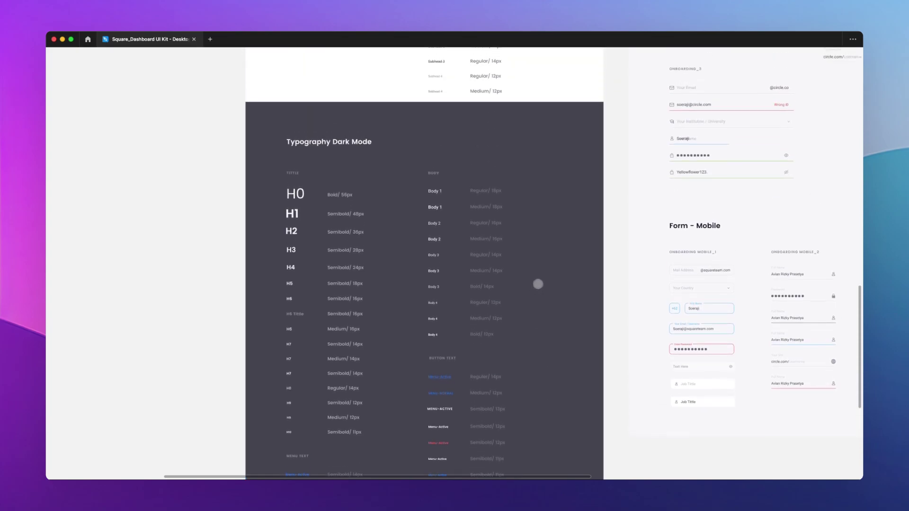
scroll(538, 285, down, 2)
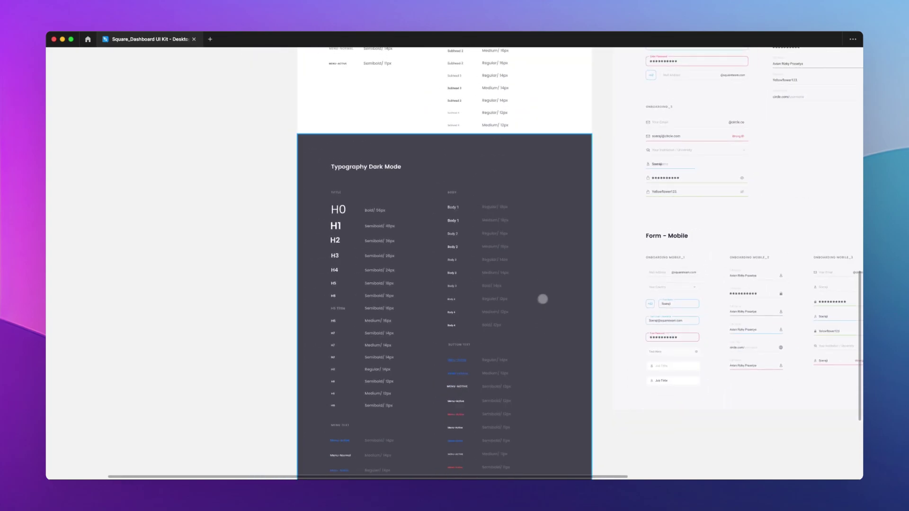
scroll(524, 293, up, 5)
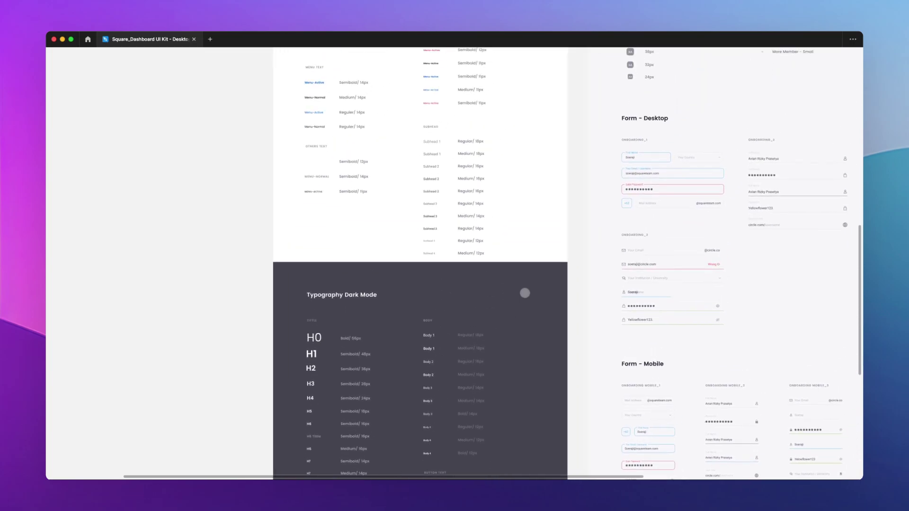
scroll(525, 293, up, 10)
scroll(525, 293, right, 5)
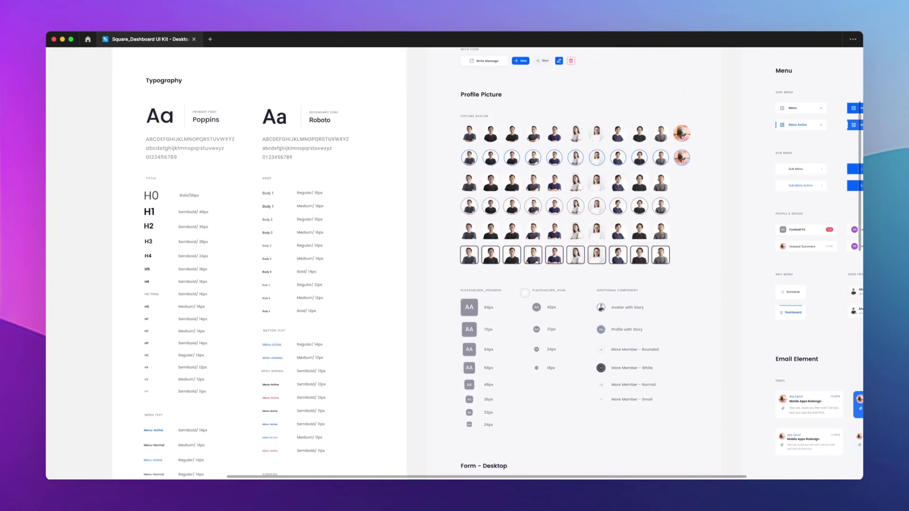
Pan around the UI kit canvas to bring the Style 1/2/3 Colours and Buttons boards into view
scroll(521, 286, up, 4)
scroll(521, 287, right, 3)
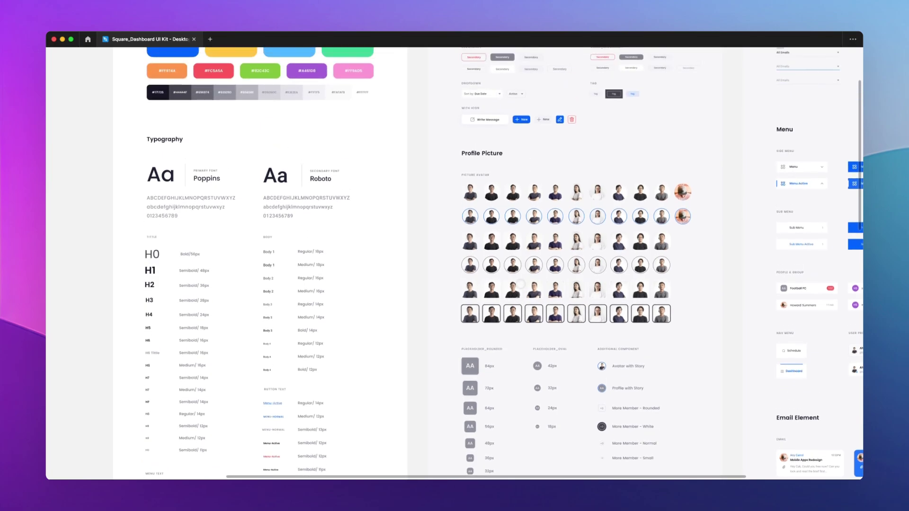
scroll(521, 284, right, 6)
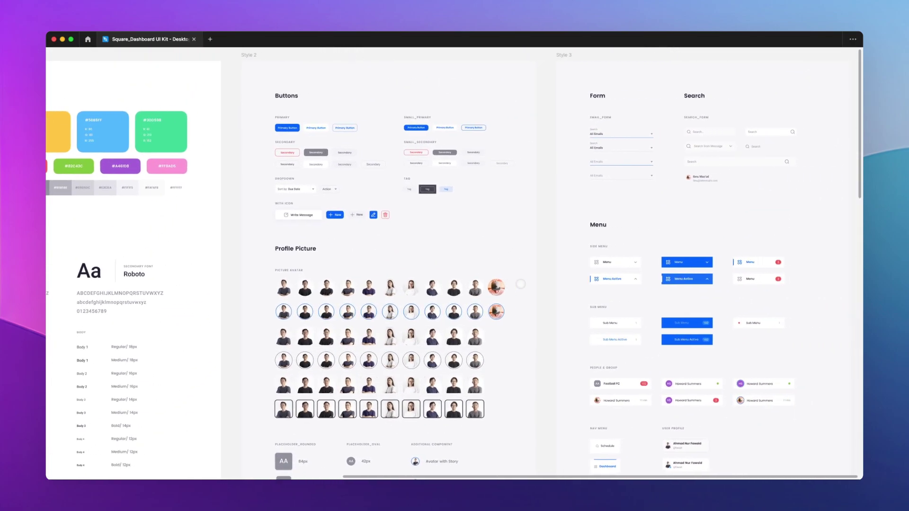
scroll(520, 284, down, 2)
scroll(520, 284, left, 4)
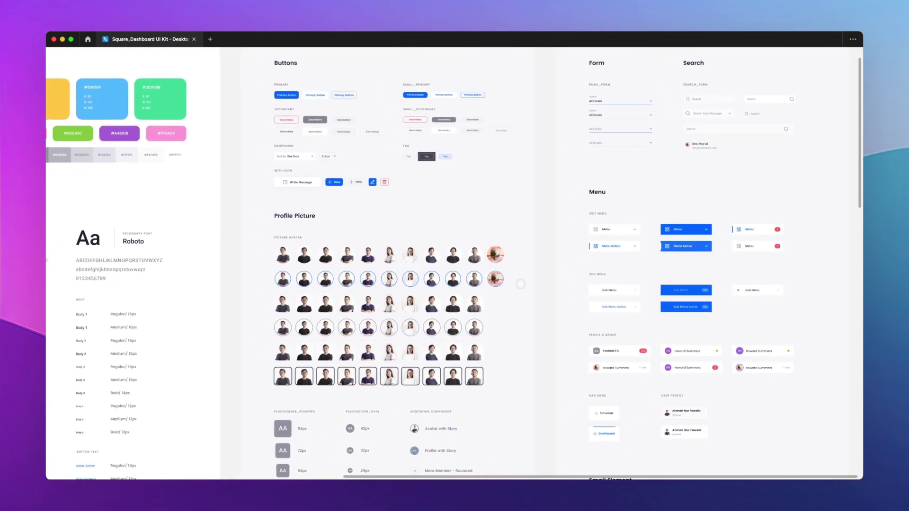
scroll(520, 284, left, 5)
scroll(521, 285, up, 1)
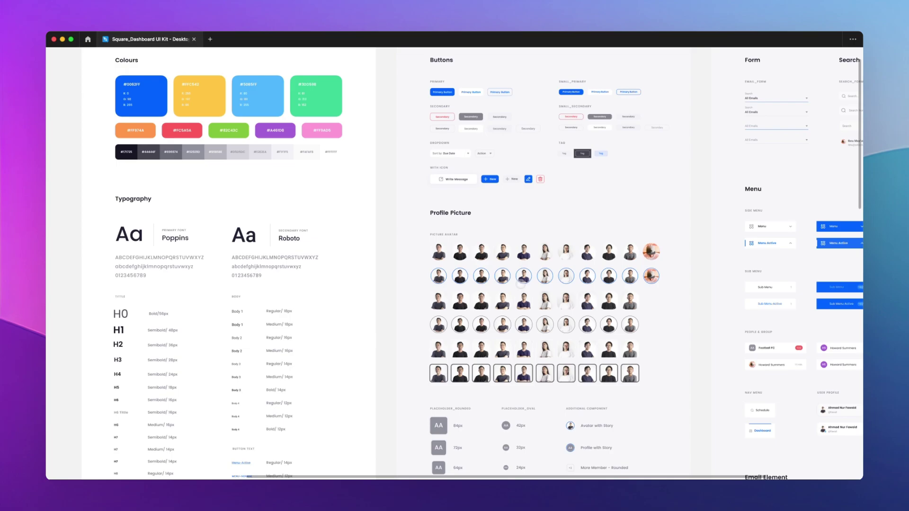
scroll(554, 199, up, 2)
scroll(555, 199, left, 2)
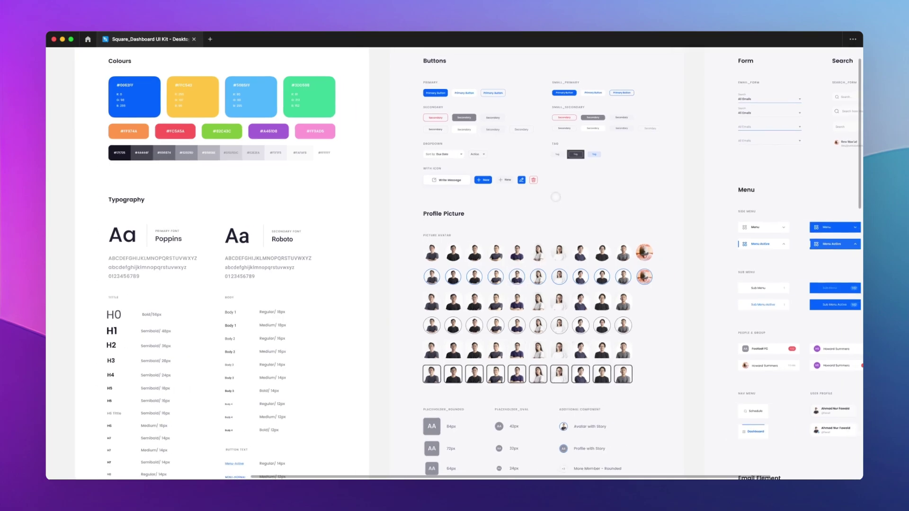
scroll(555, 197, right, 2)
scroll(555, 196, down, 1)
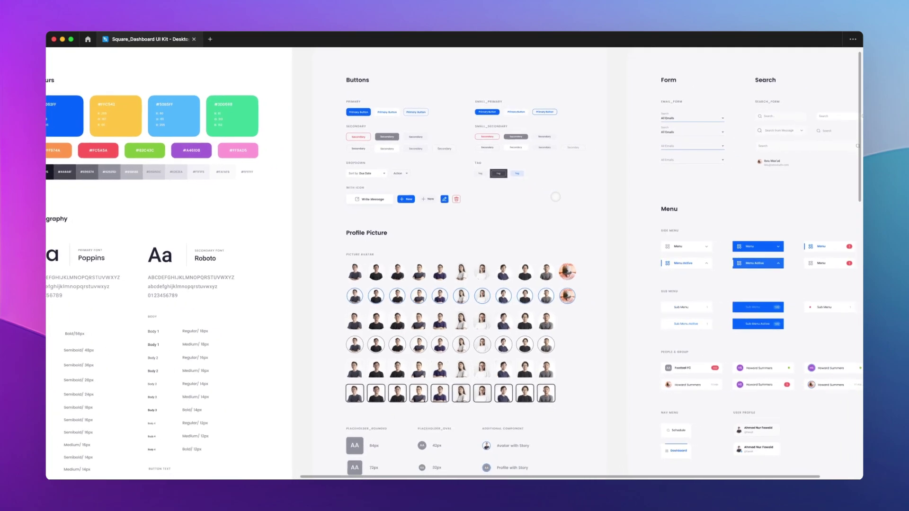
scroll(555, 196, left, 2)
scroll(556, 196, right, 3)
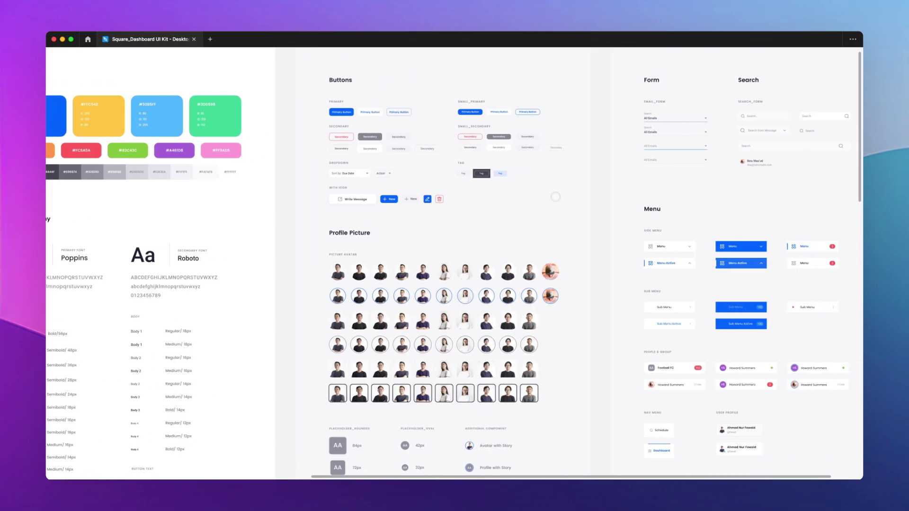
scroll(556, 196, right, 2)
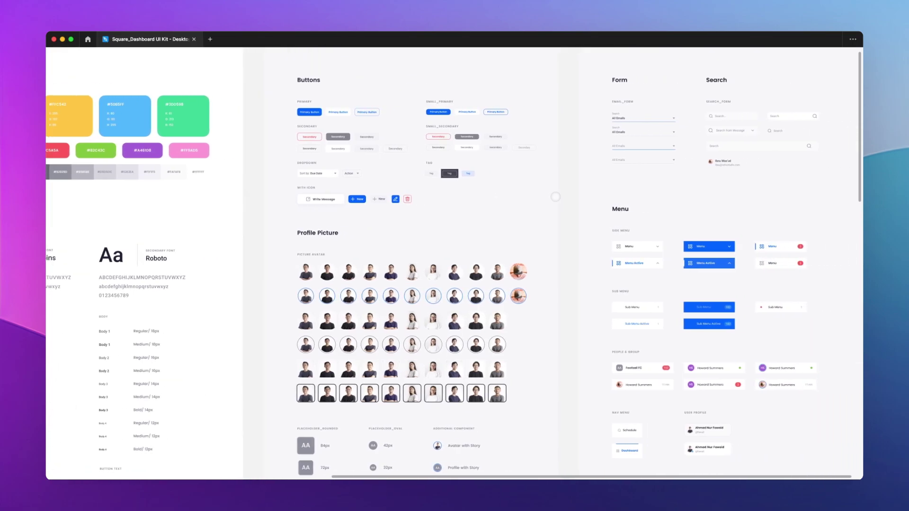
scroll(556, 197, down, 2)
scroll(555, 197, right, 1)
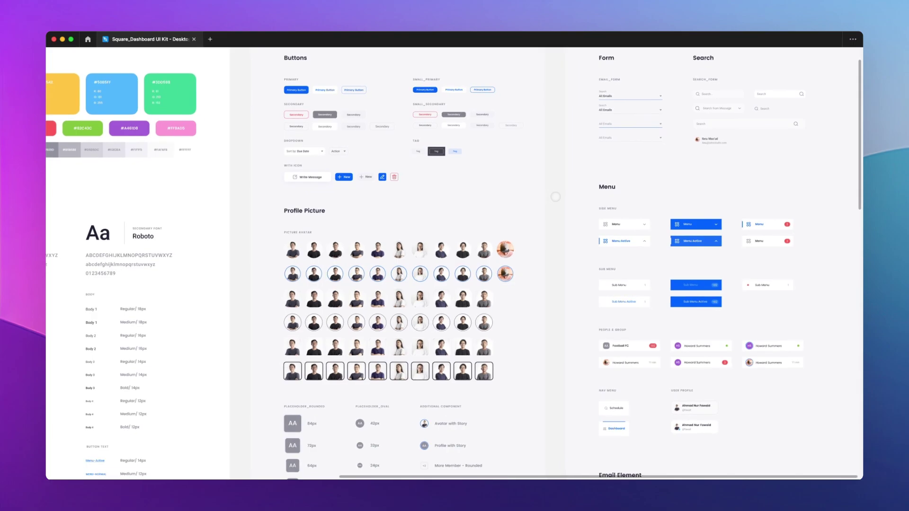
scroll(548, 230, down, 1)
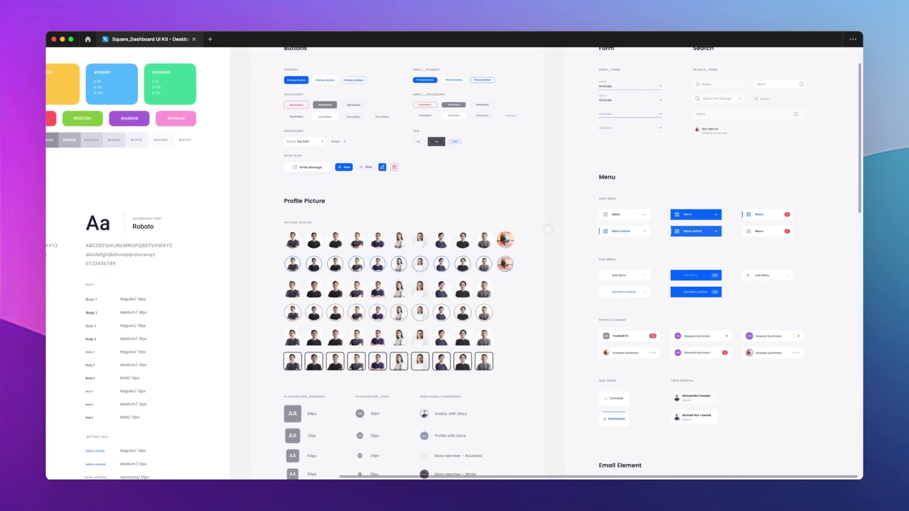
scroll(548, 230, up, 4)
scroll(547, 231, right, 1)
ctrl+scroll(546, 231, down, 2)
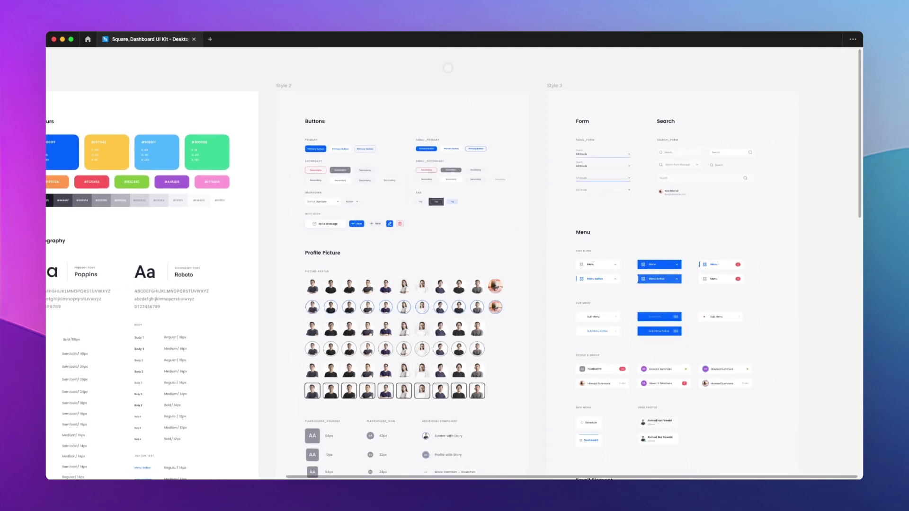
scroll(448, 64, down, 2)
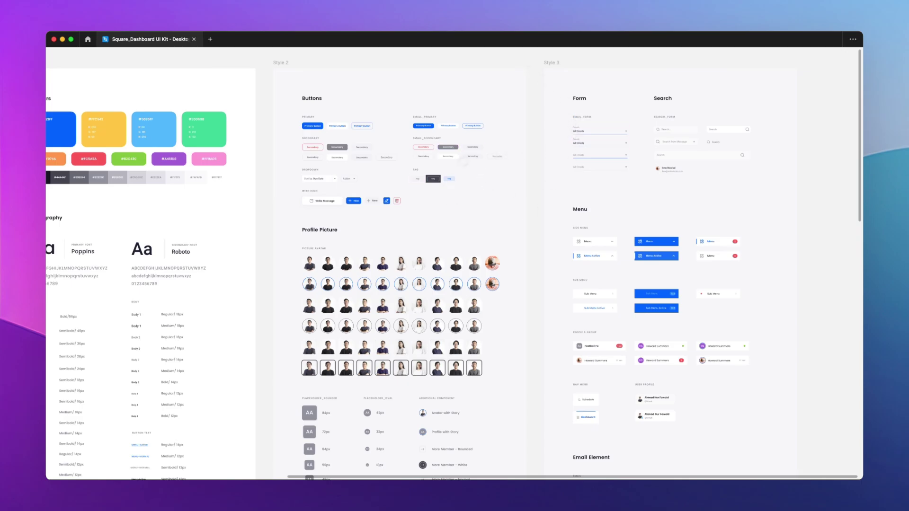
scroll(529, 175, right, 2)
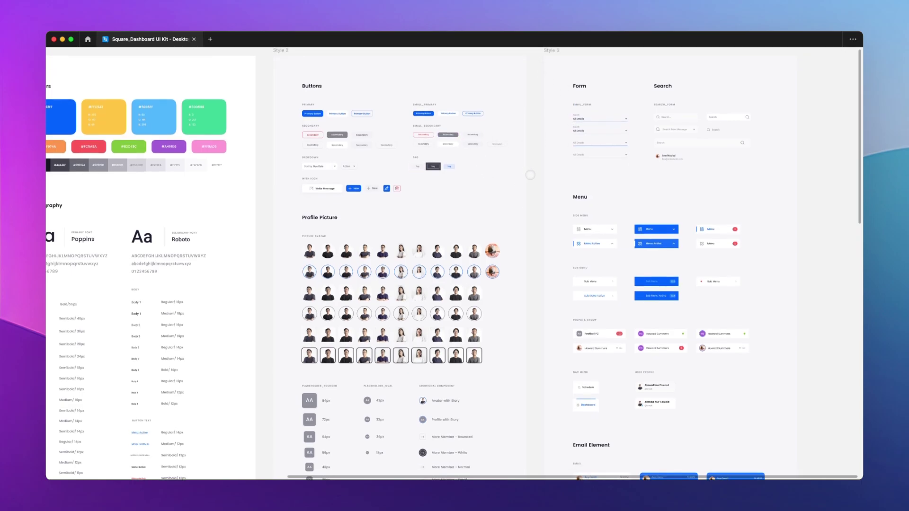
scroll(531, 176, right, 3)
scroll(530, 175, up, 2)
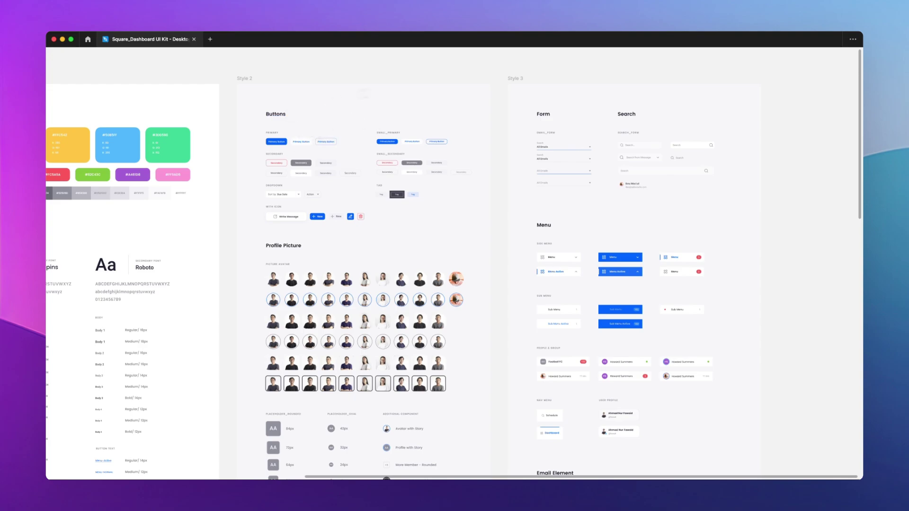
scroll(473, 210, down, 2)
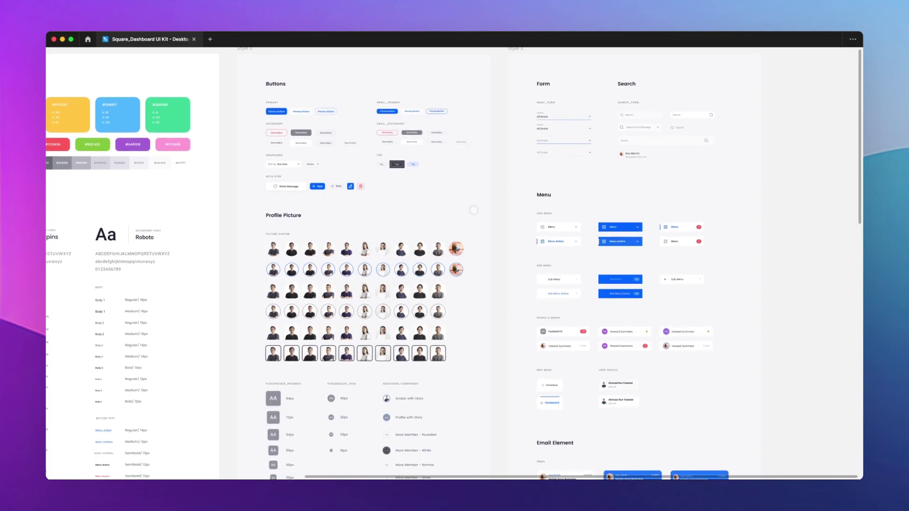
scroll(505, 200, down, 1)
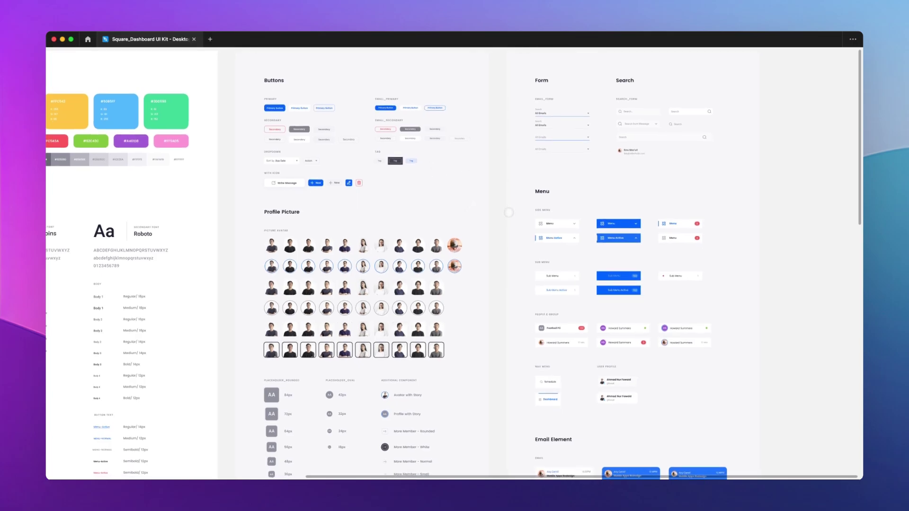
scroll(474, 171, down, 6)
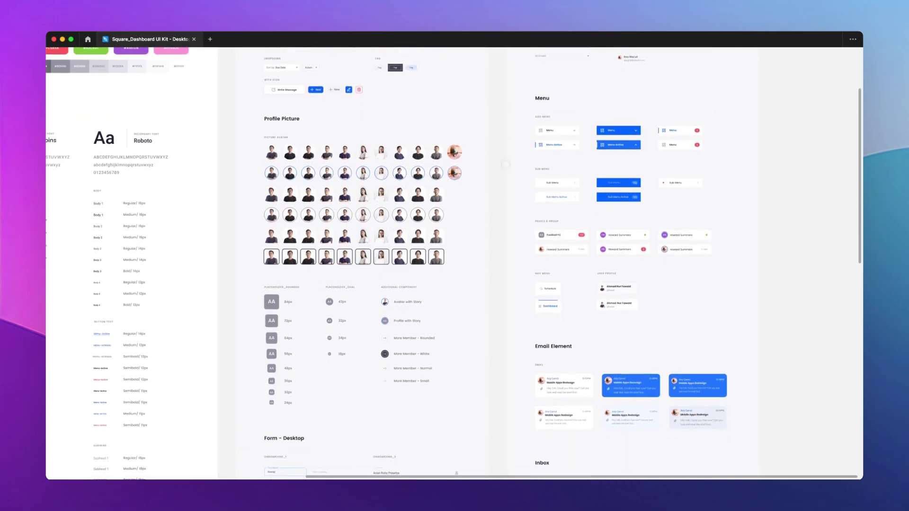
scroll(474, 209, down, 8)
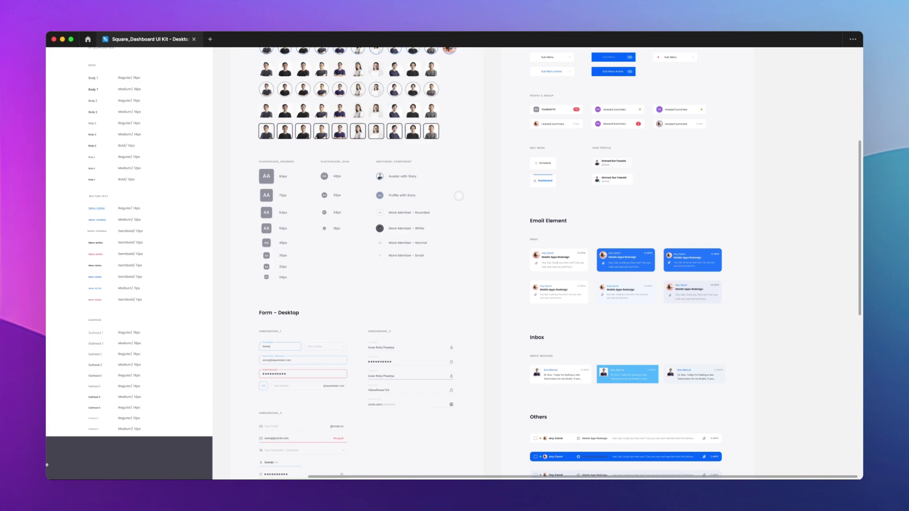
scroll(459, 195, down, 3)
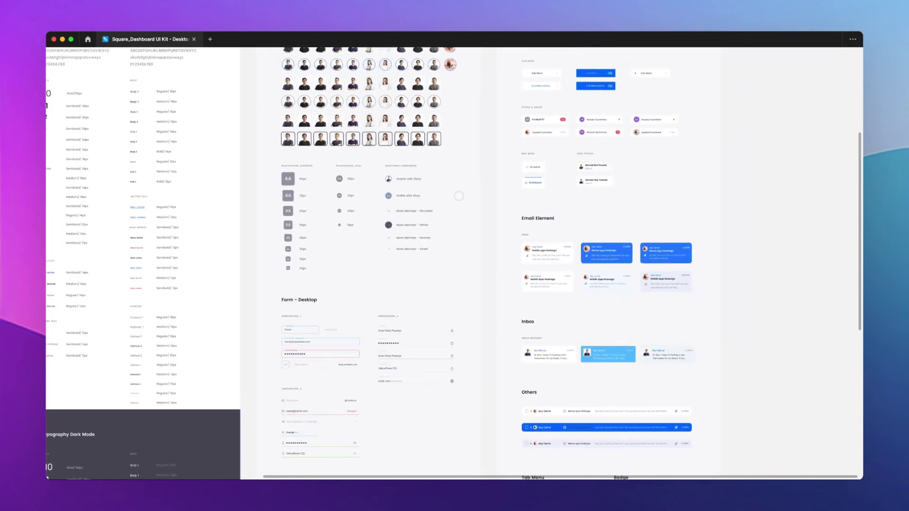
scroll(459, 196, left, 3)
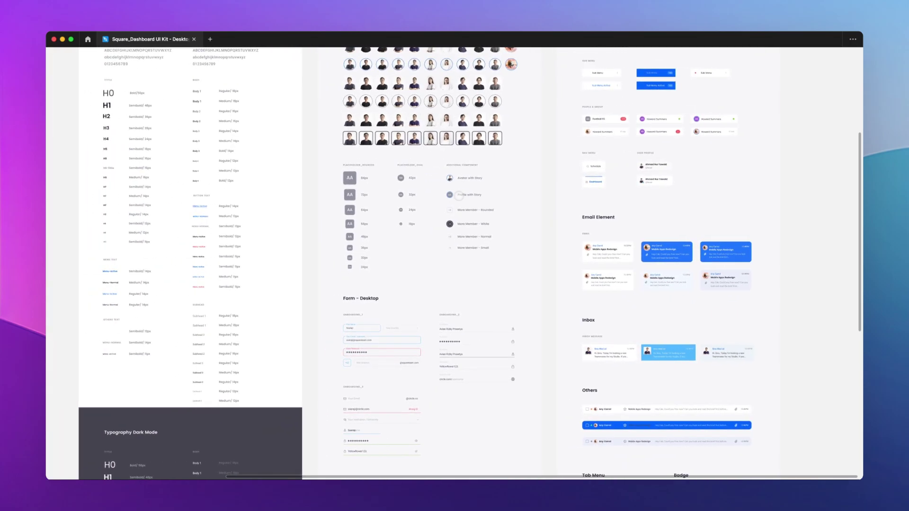
scroll(459, 195, right, 1)
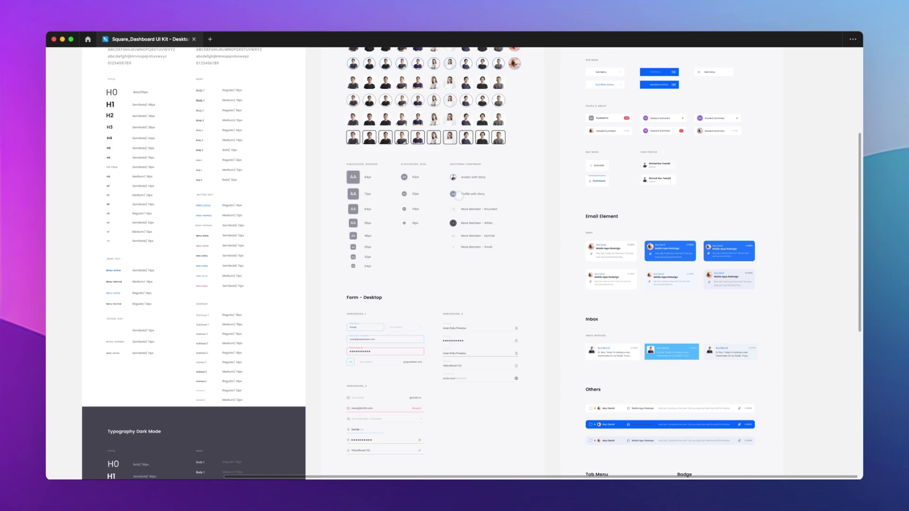
scroll(458, 196, down, 5)
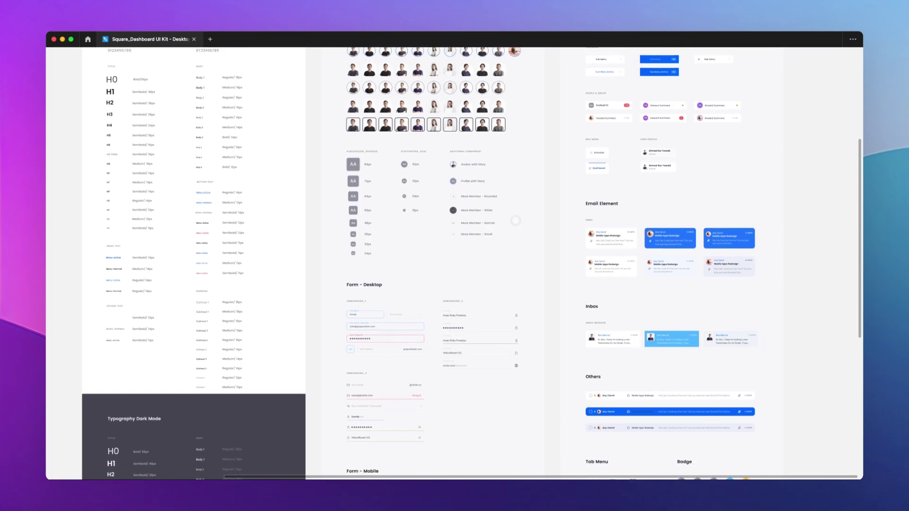
scroll(527, 238, down, 5)
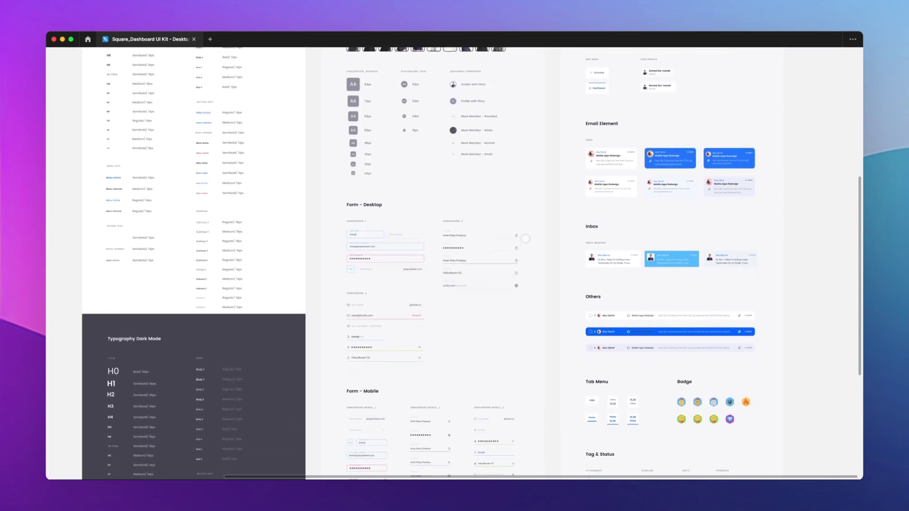
scroll(536, 257, down, 8)
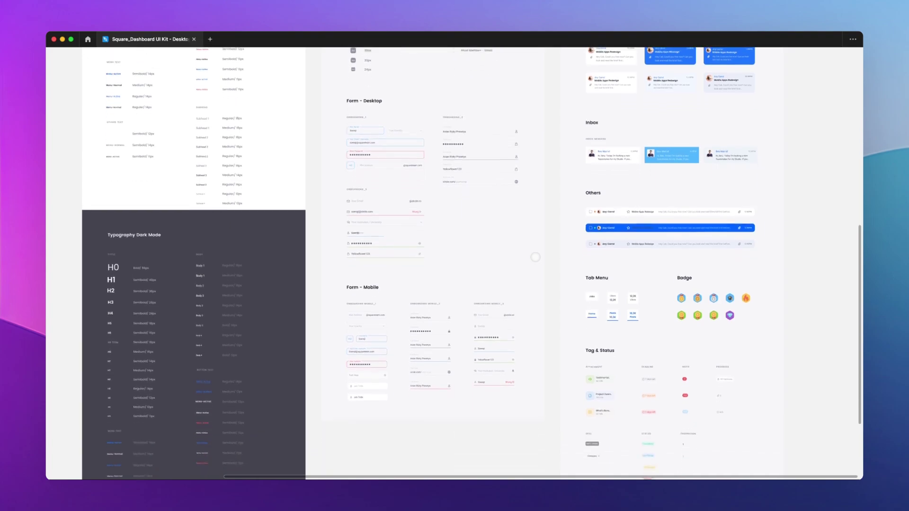
scroll(527, 279, up, 15)
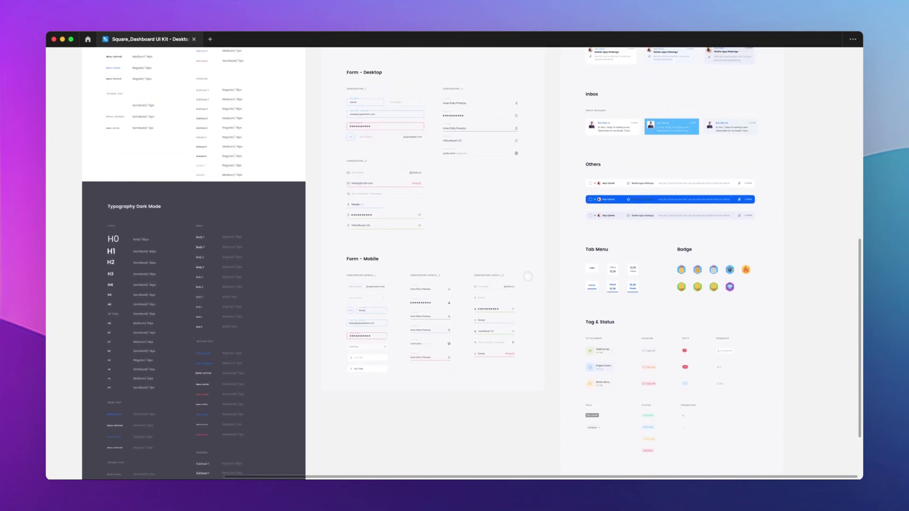
scroll(528, 276, up, 7)
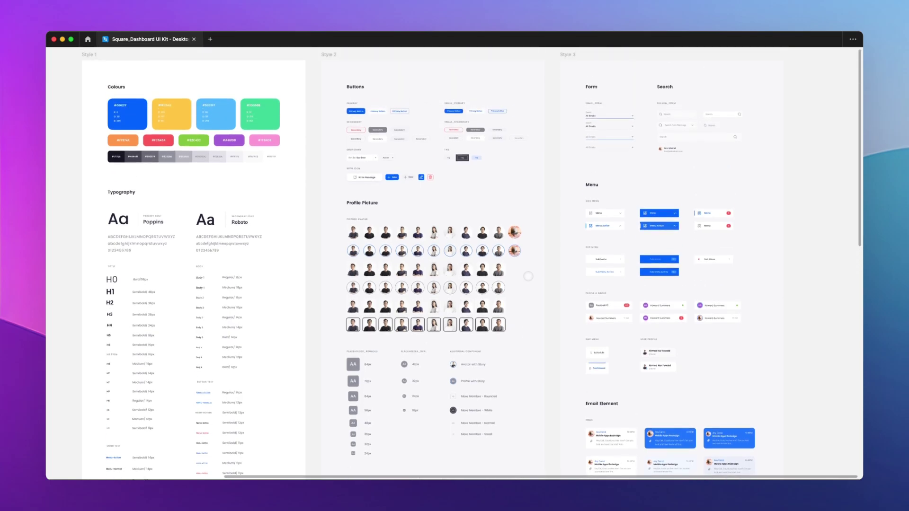
Pan over the Style 1–3 boards up close, then swipe to the giglio-designs.com course page in Safari
scroll(528, 277, up, 1)
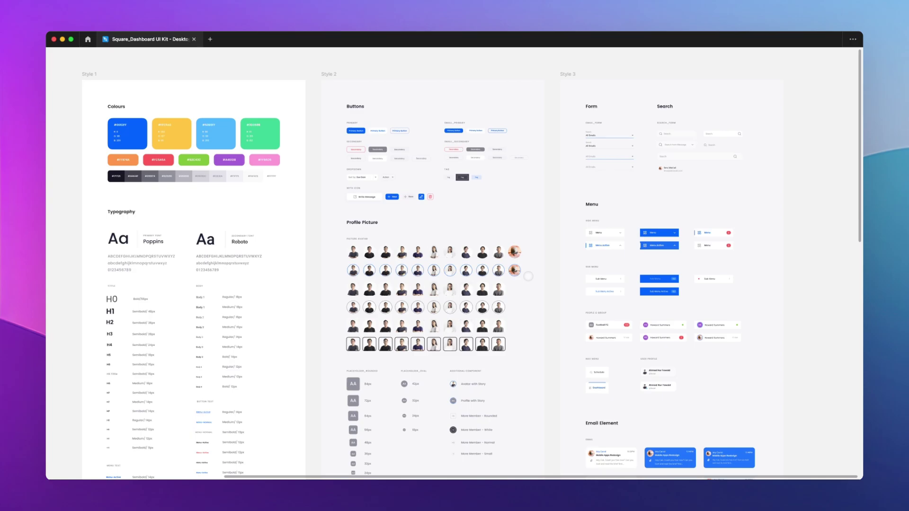
scroll(528, 276, up, 3)
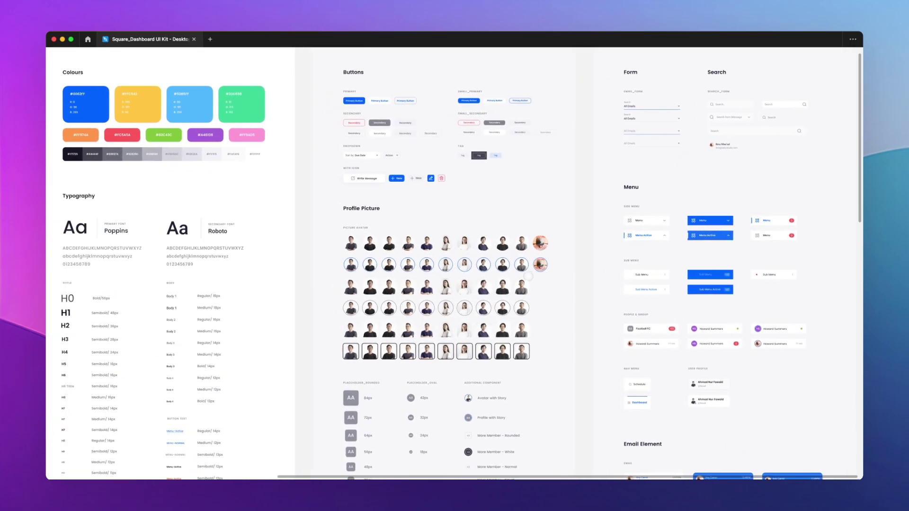
scroll(455, 263, left, 2)
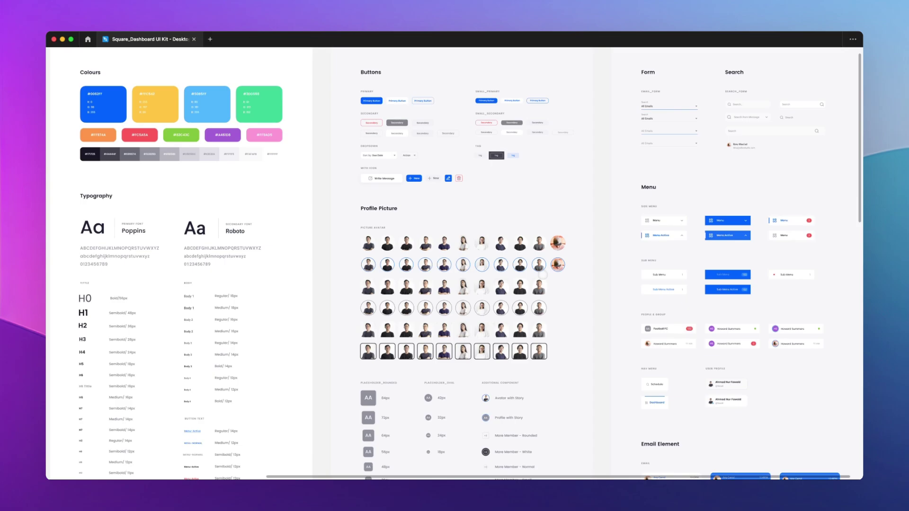
scroll(543, 275, down, 3)
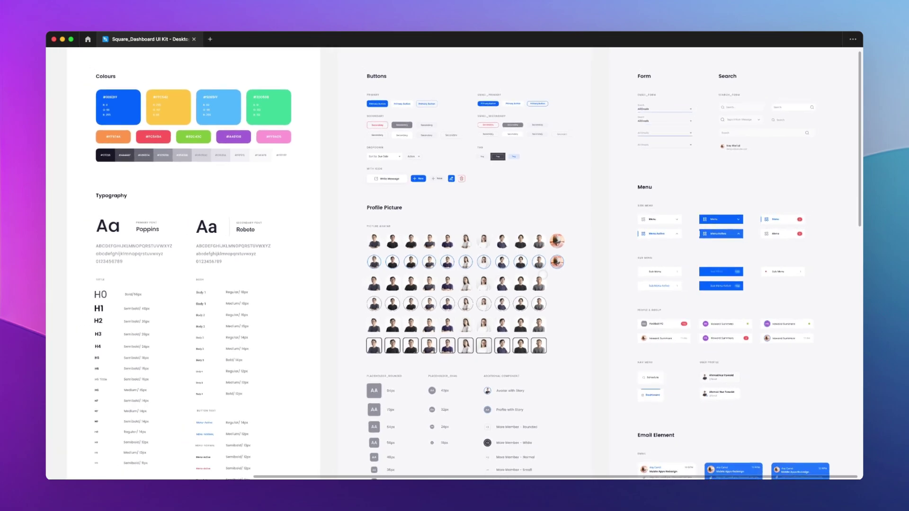
scroll(543, 274, down, 1)
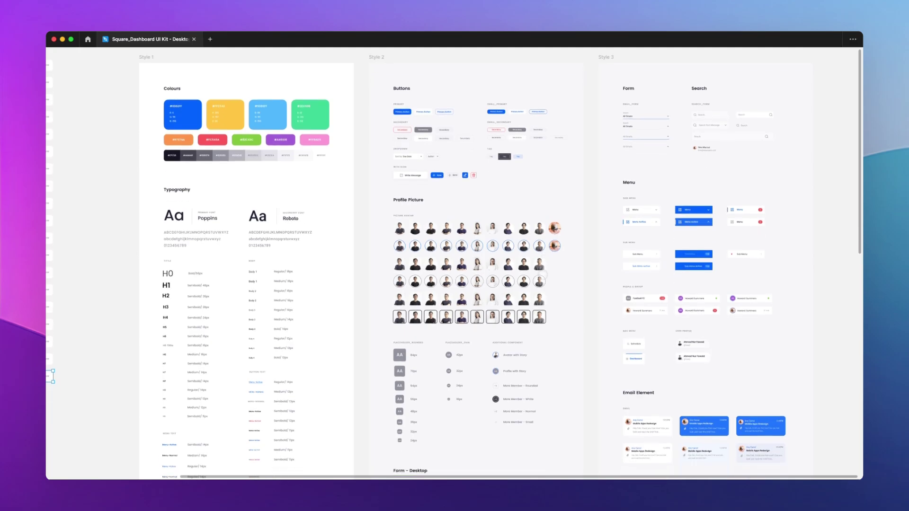
scroll(543, 275, up, 2)
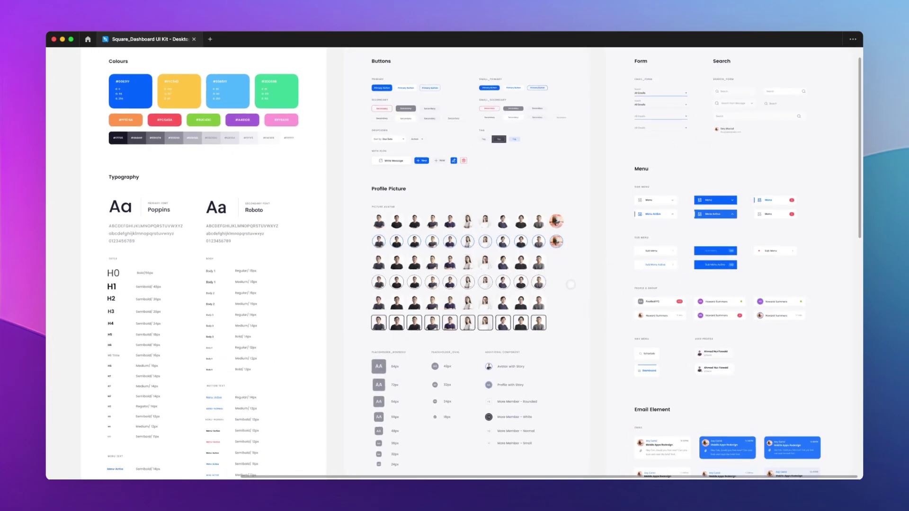
scroll(570, 284, up, 2)
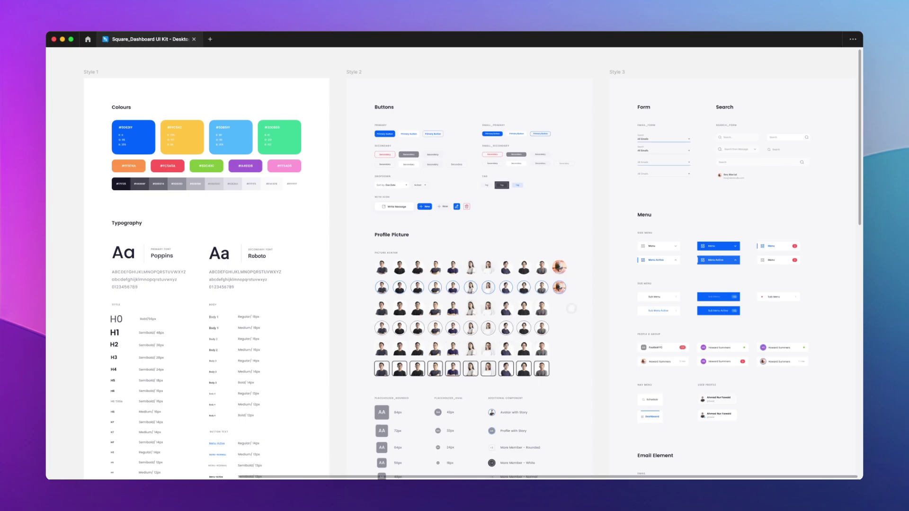
scroll(567, 306, down, 1)
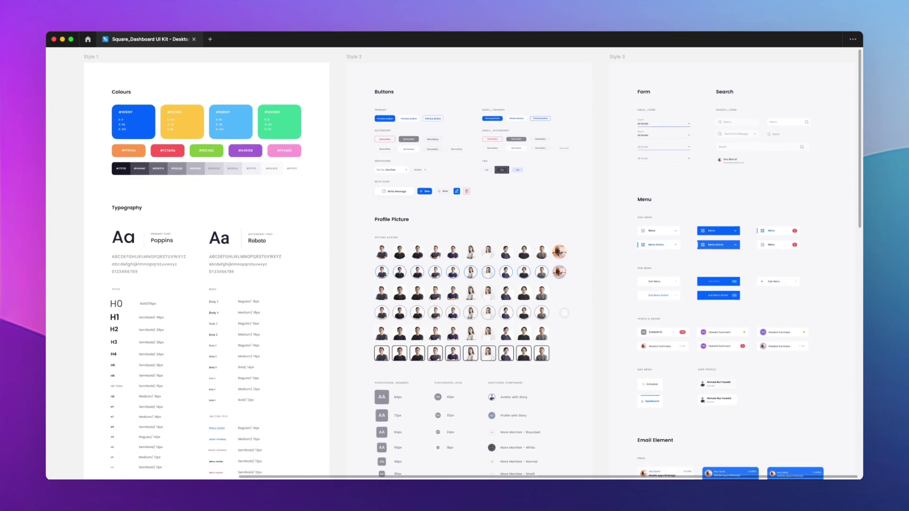
ctrl+scroll(564, 313, down, 2)
scroll(564, 313, left, 2)
scroll(562, 310, down, 4)
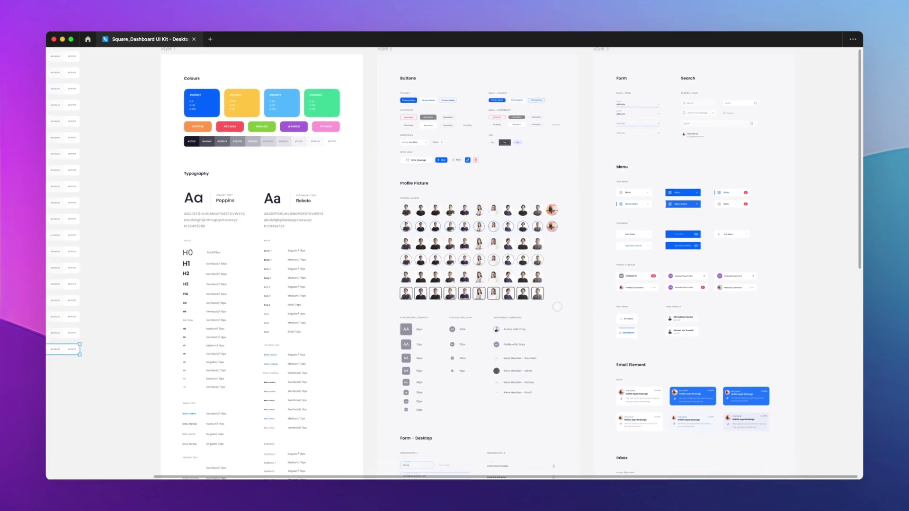
scroll(557, 307, left, 1)
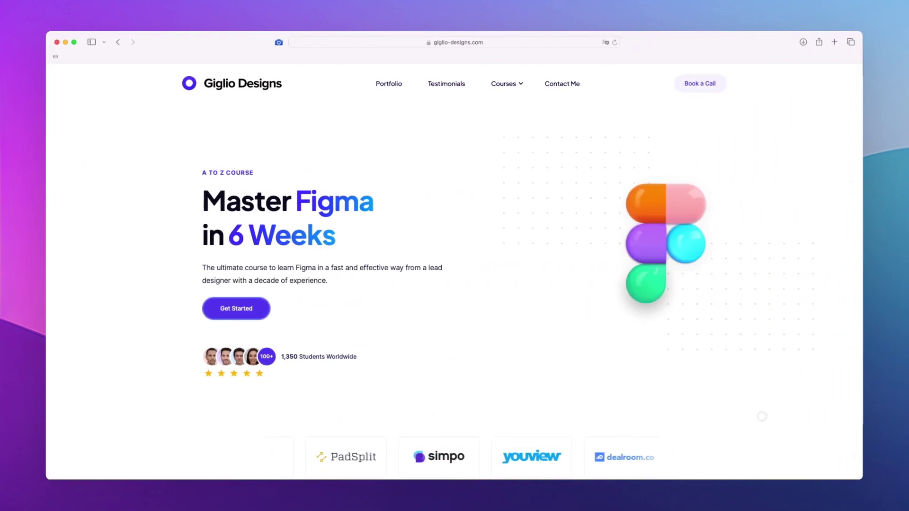
Scroll past the hero and Figma preview to the Web App Project, Plugins Mastery and Collaboration cards
scroll(455, 266, down, 2)
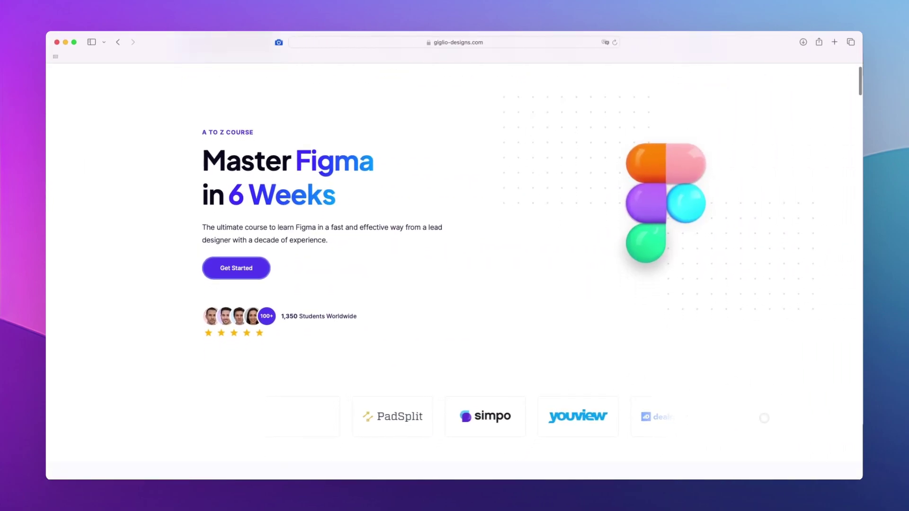
scroll(764, 418, down, 5)
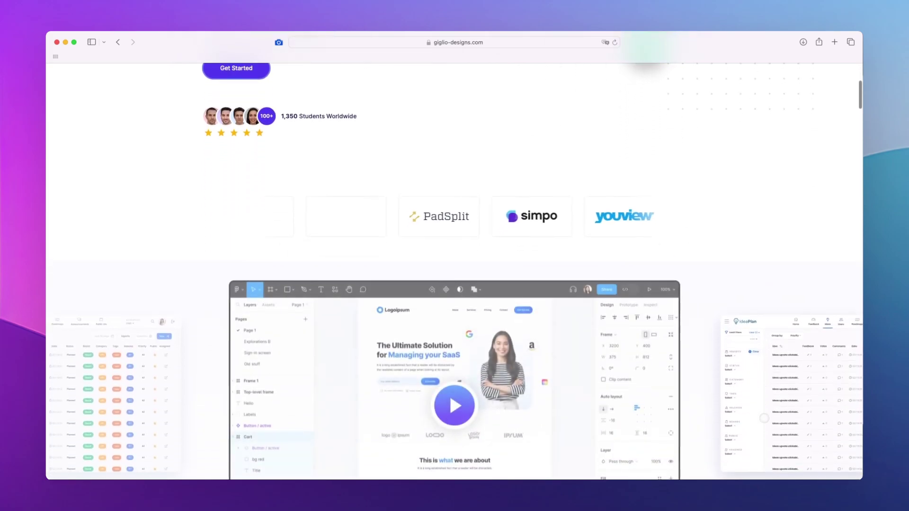
scroll(764, 418, down, 4)
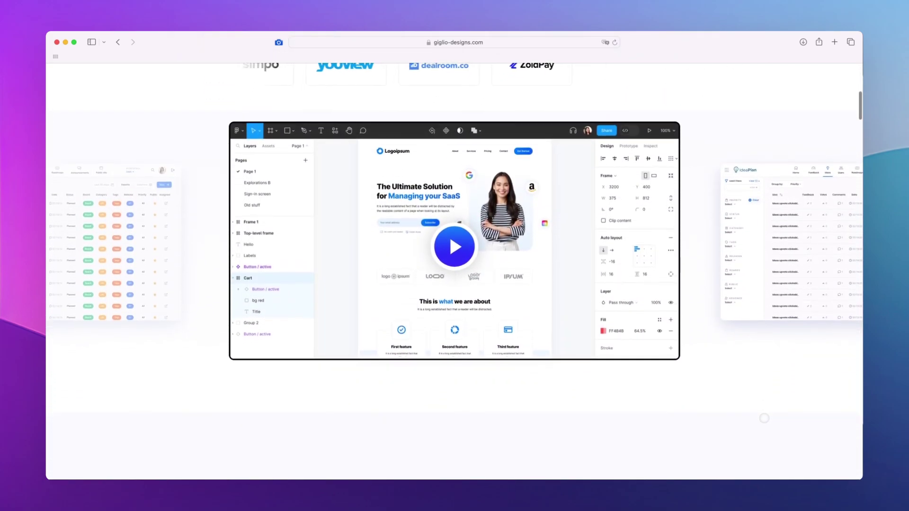
scroll(764, 419, down, 6)
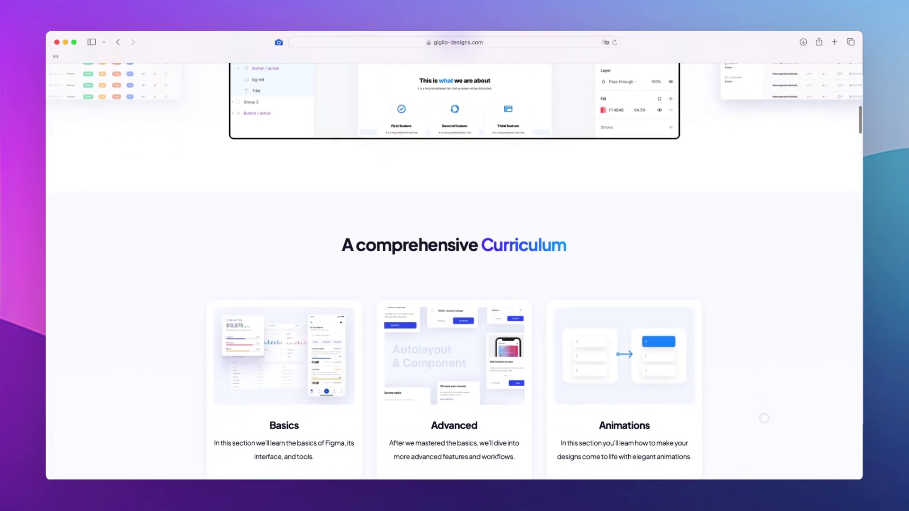
scroll(765, 418, down, 8)
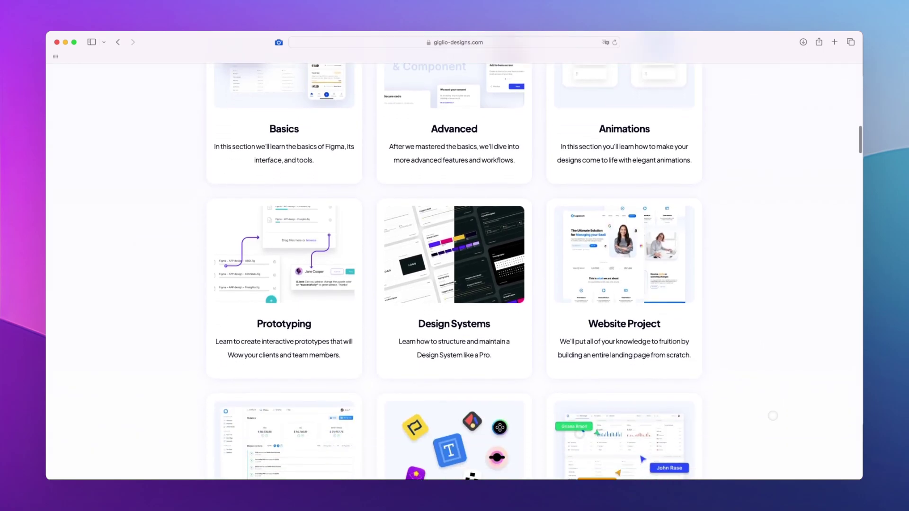
scroll(773, 416, down, 3)
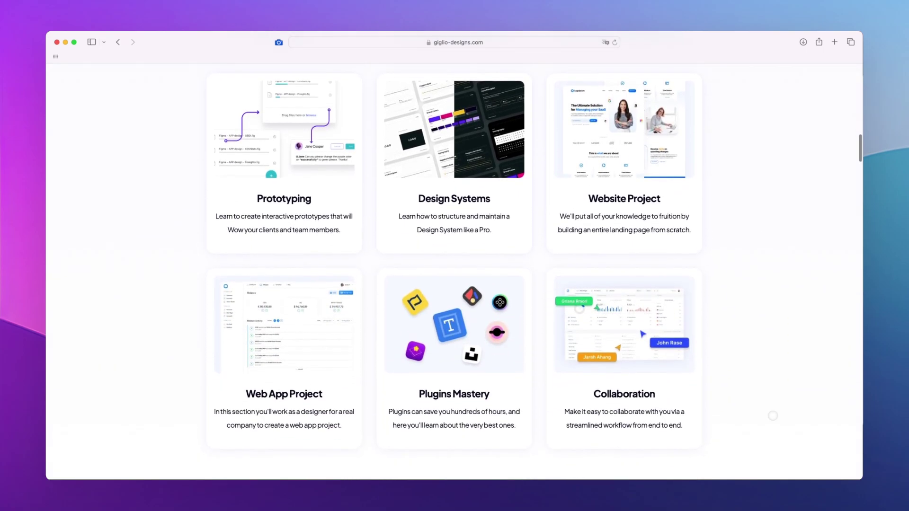
scroll(773, 415, down, 1)
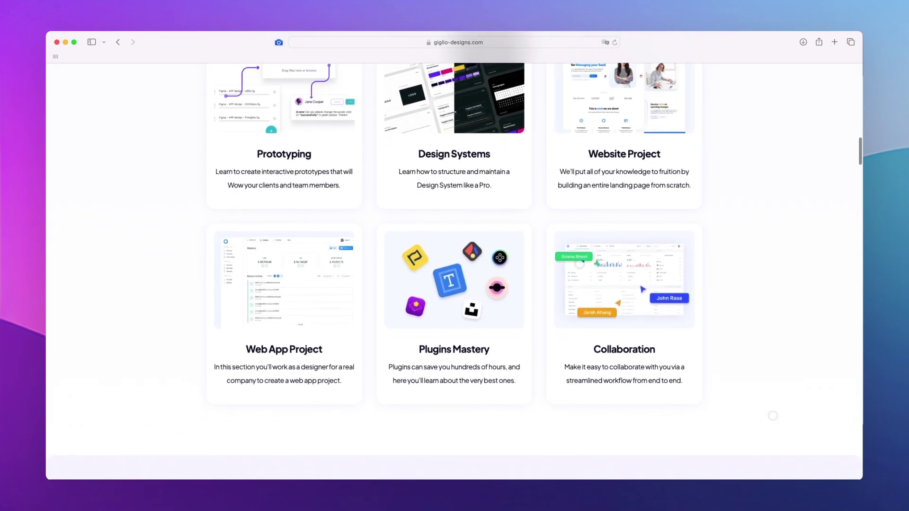
scroll(773, 416, down, 3)
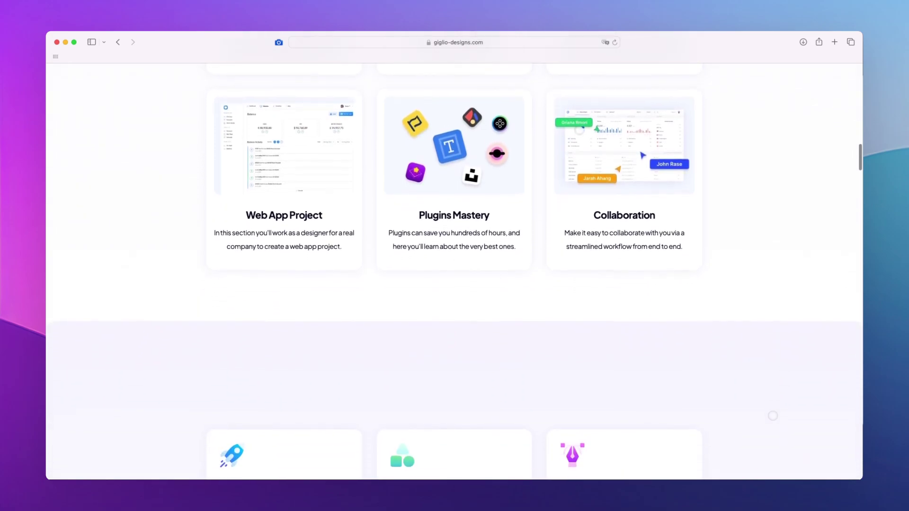
Scroll past Who is this Course for, Become Certified and the lessons list to 'Learn Figma from A to Z'
scroll(773, 416, down, 3)
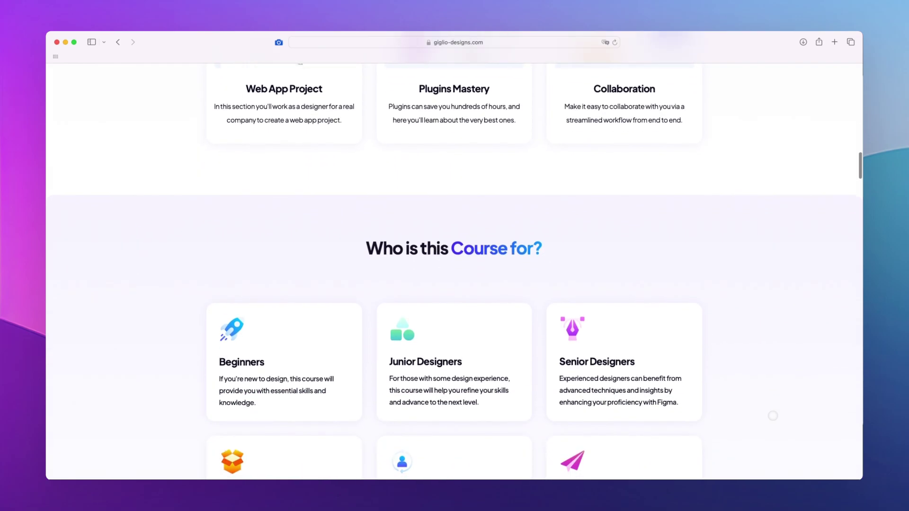
scroll(773, 416, down, 2)
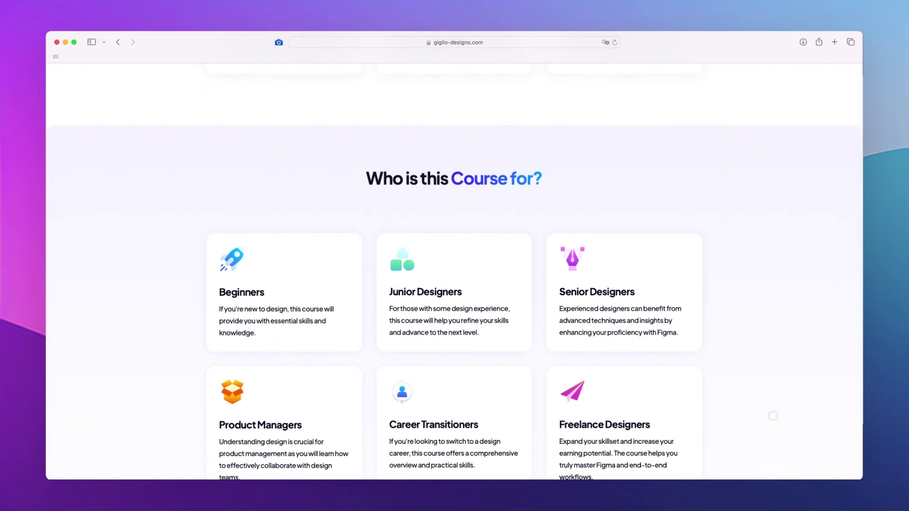
scroll(773, 415, down, 2)
scroll(773, 416, down, 5)
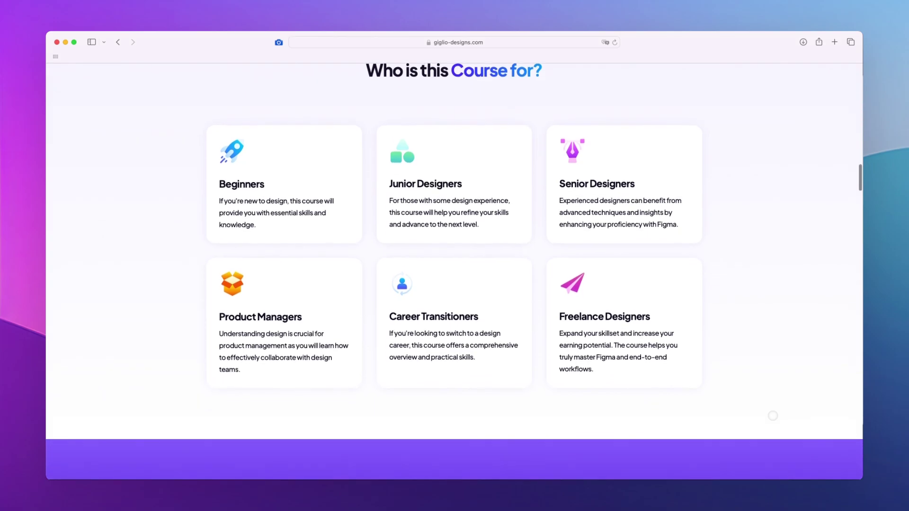
scroll(775, 415, down, 7)
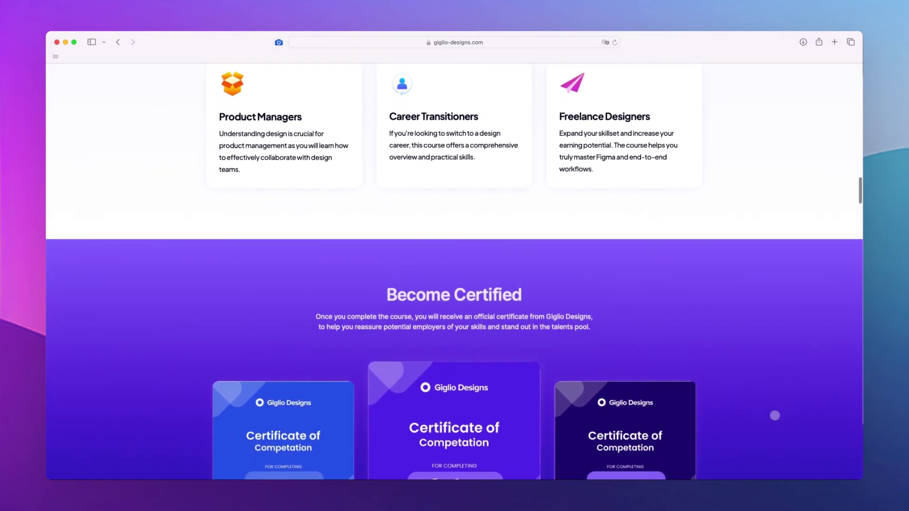
scroll(775, 416, down, 12)
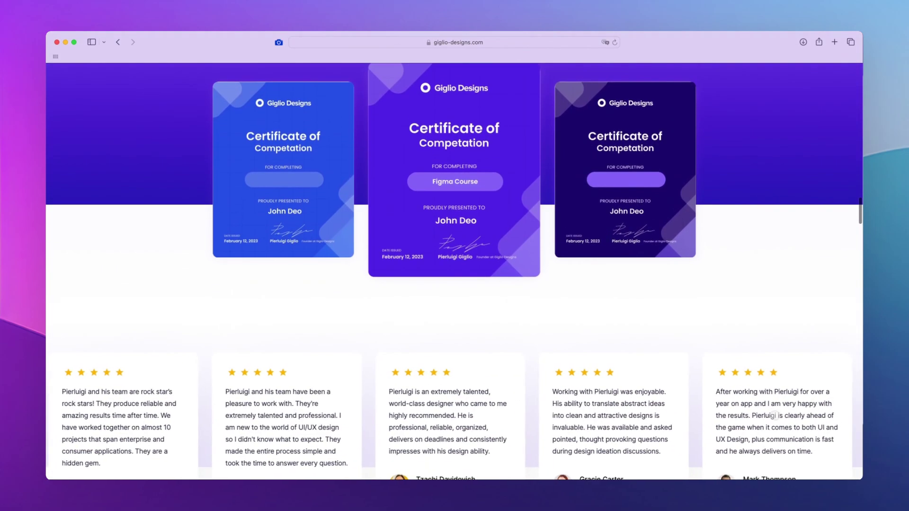
scroll(775, 416, down, 4)
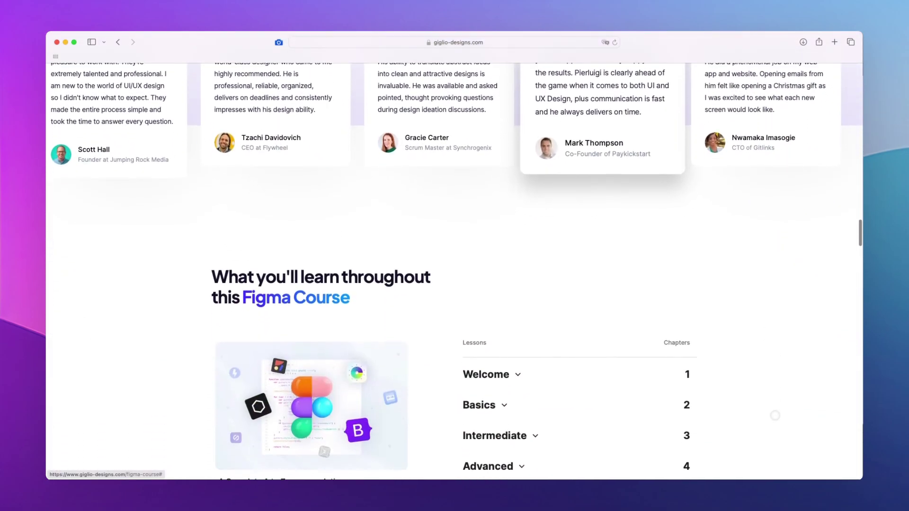
scroll(775, 415, down, 2)
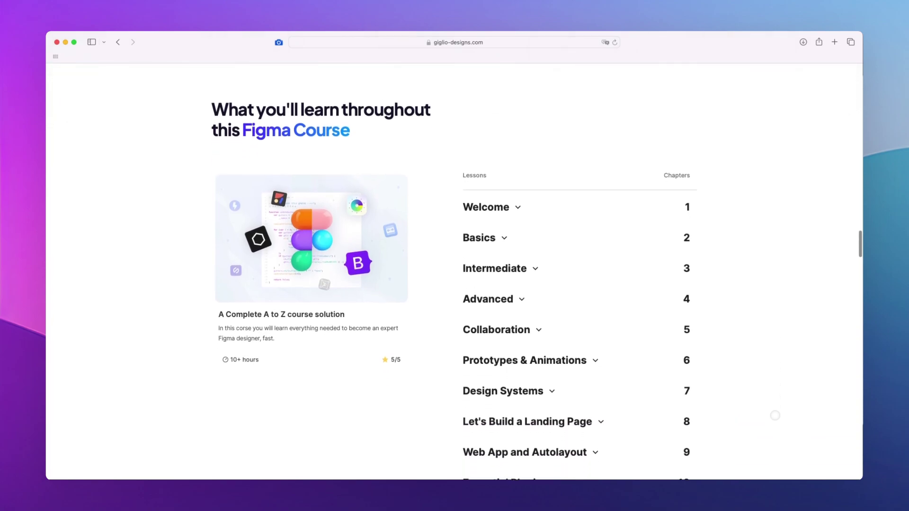
scroll(774, 416, down, 2)
scroll(775, 416, down, 6)
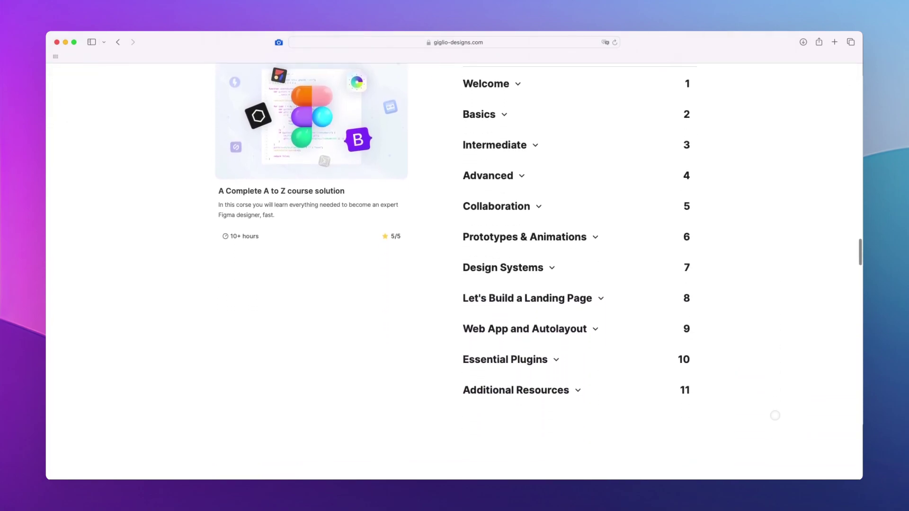
scroll(775, 416, down, 1)
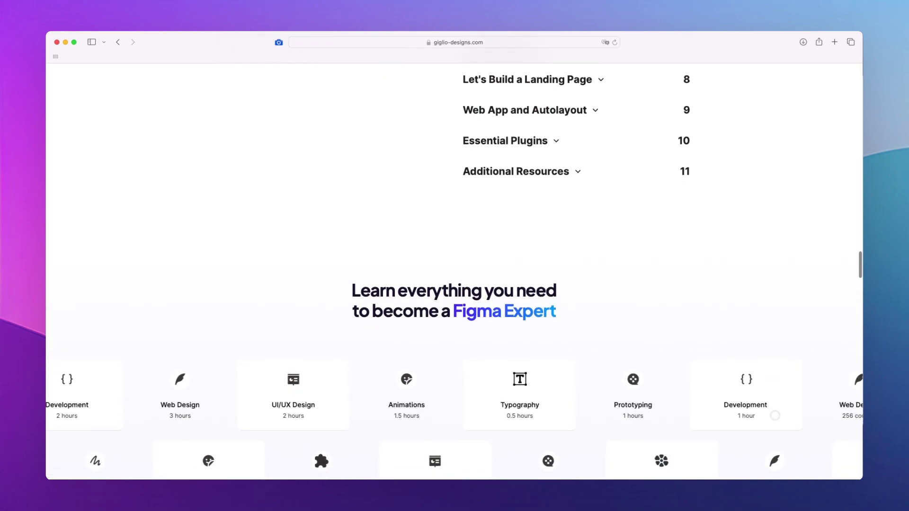
scroll(775, 415, down, 2)
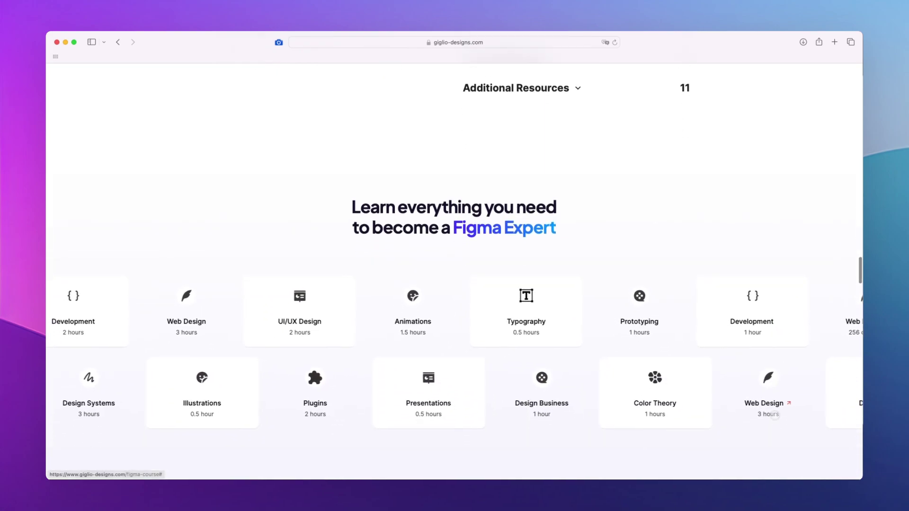
scroll(775, 416, down, 3)
scroll(774, 416, down, 7)
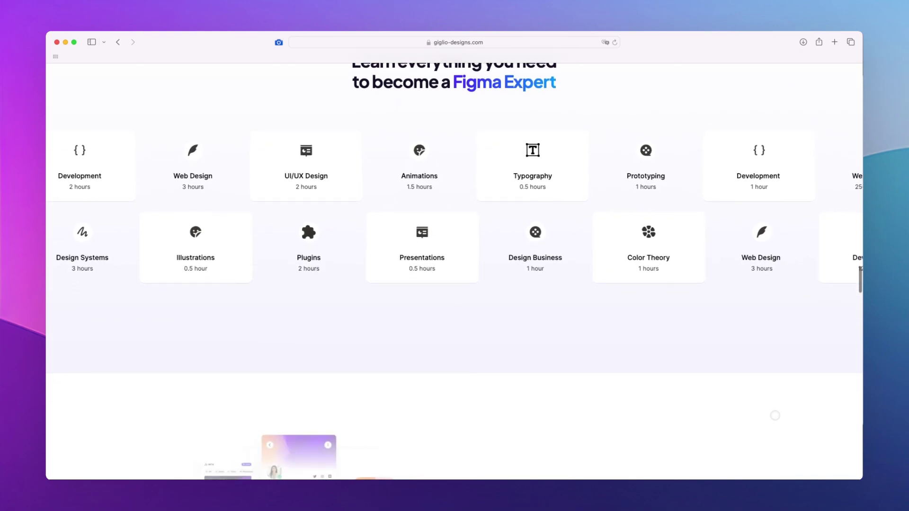
scroll(775, 416, down, 5)
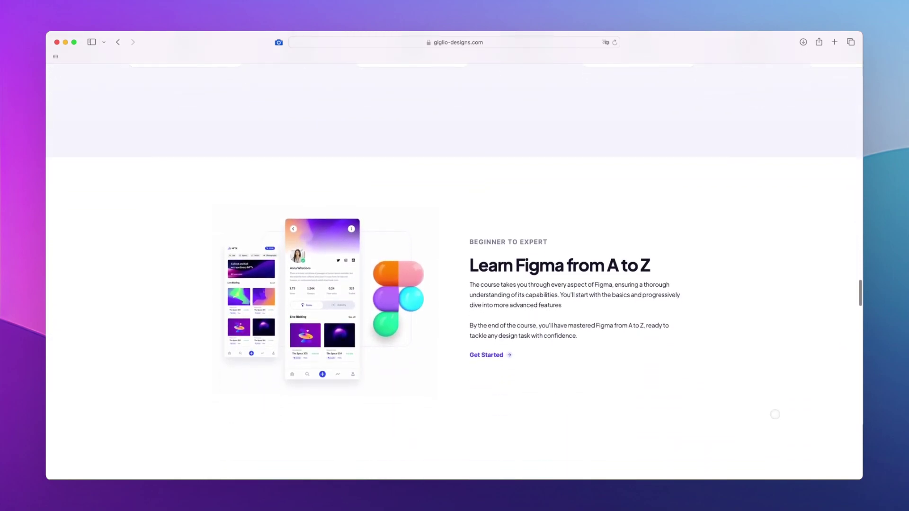